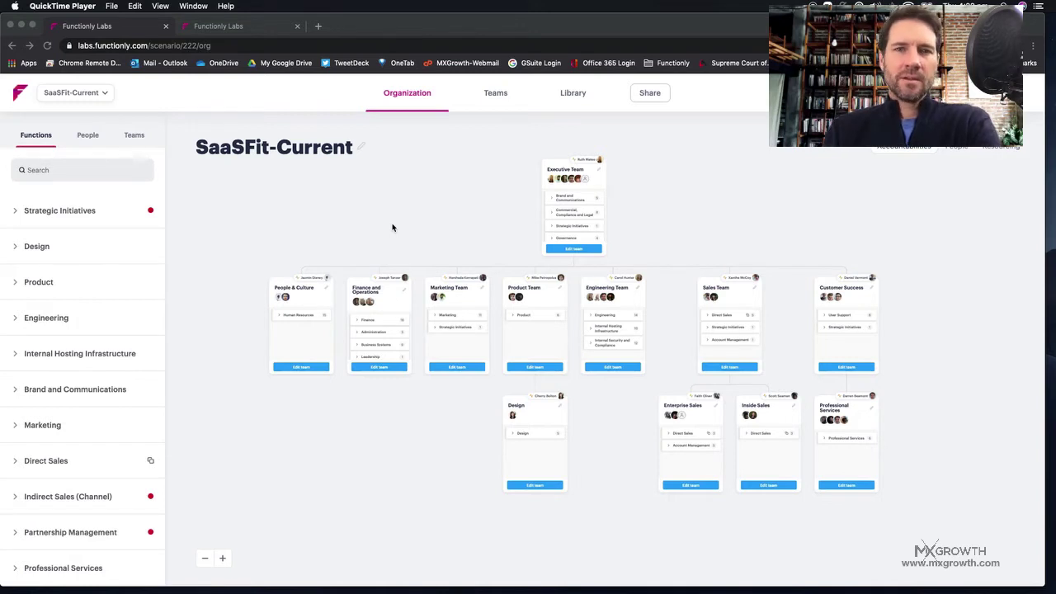
Create a new scenario titled SaaSFit-Future, duplicated from SaaSFit-Current.
{"action": "left_click", "coordinate": [381, 204]}
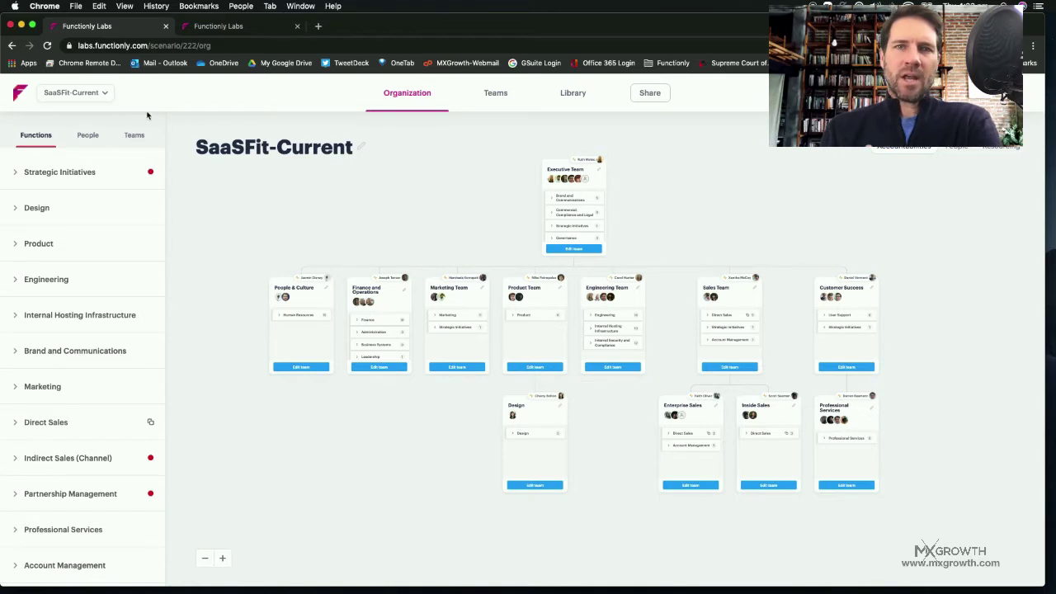
{"action": "left_click", "coordinate": [106, 97]}
{"action": "left_click", "coordinate": [109, 118]}
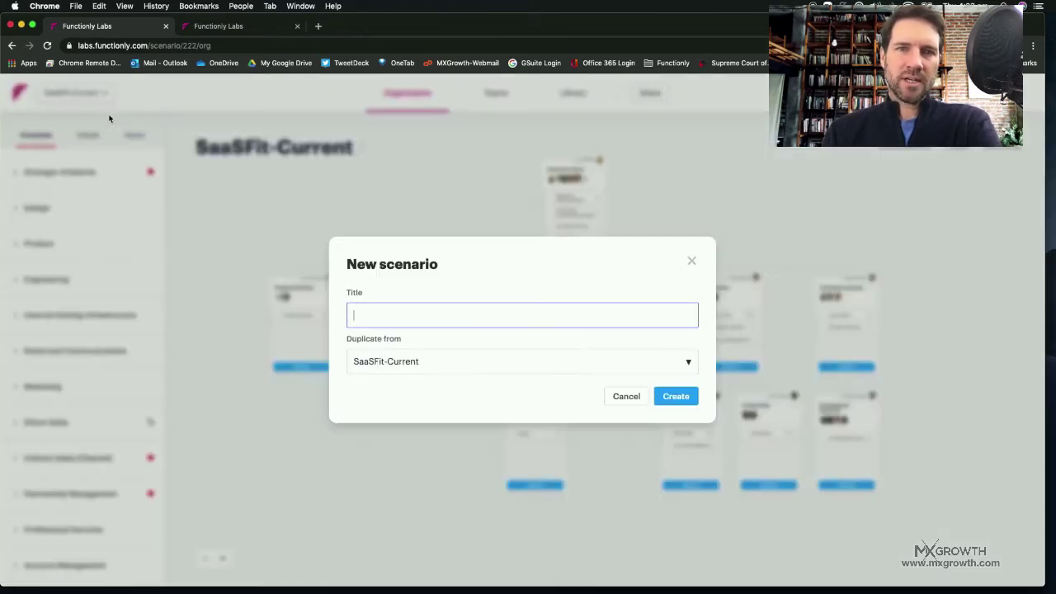
{"action": "type", "text": "Sa"}
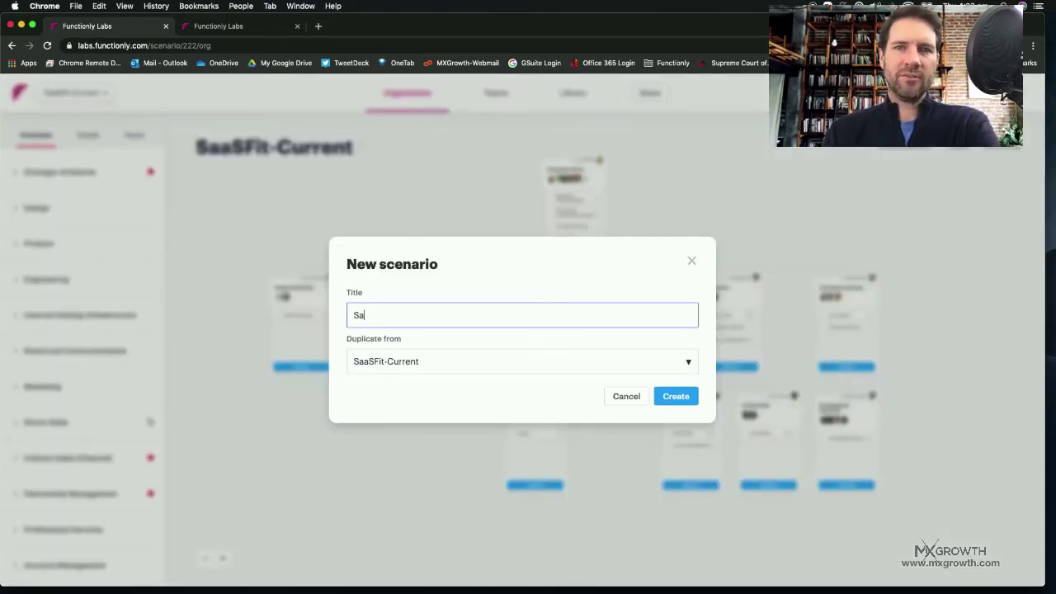
{"action": "type", "text": "aSFit-Future"}
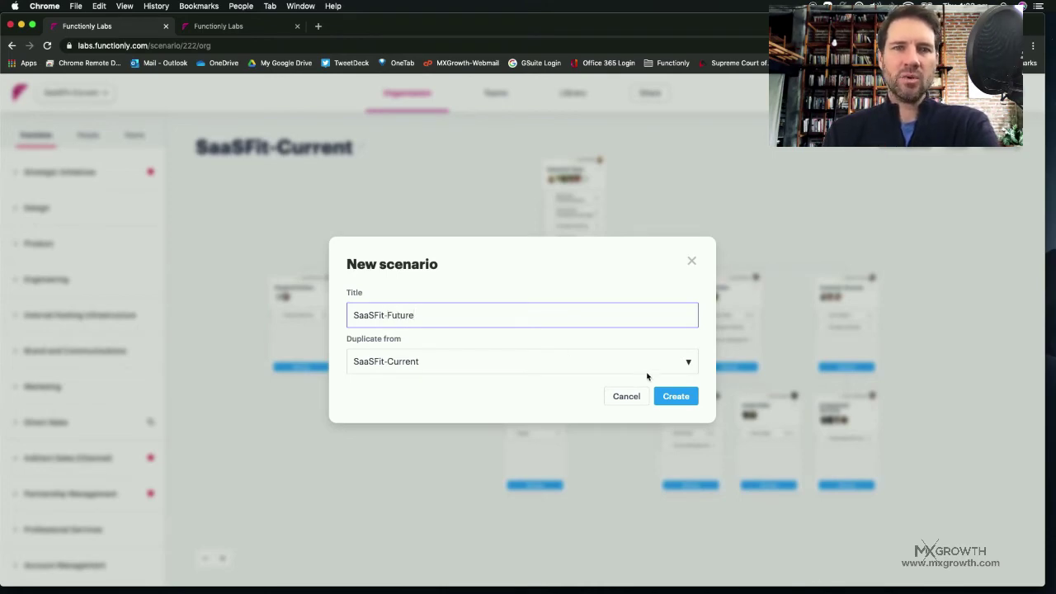
{"action": "left_click", "coordinate": [682, 400]}
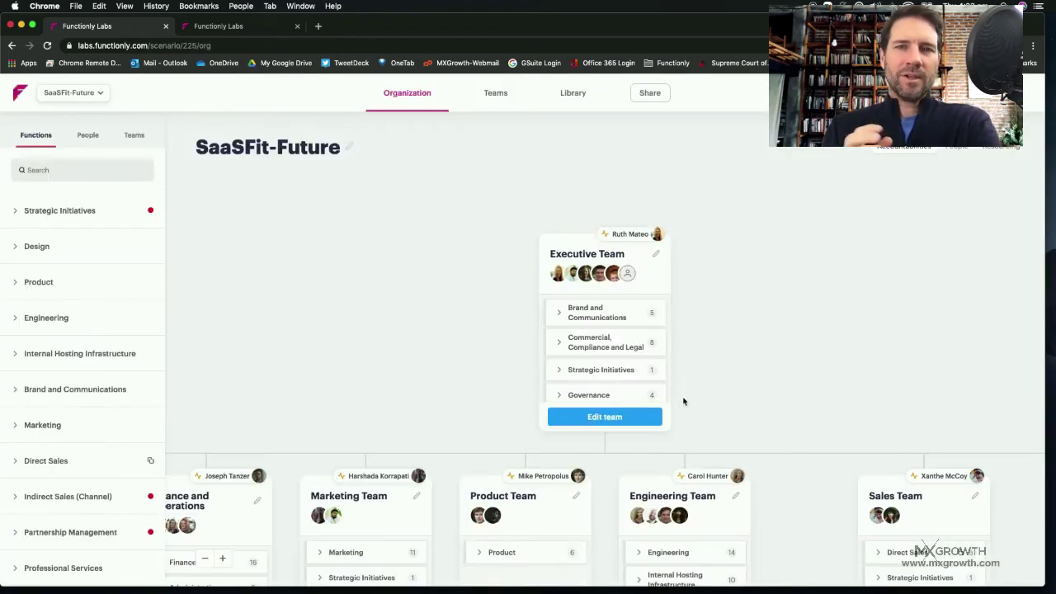
Add a new team directly under the Executive Team and name it Online Division.
{"action": "scroll", "coordinate": [537, 355], "scroll_direction": "down", "scroll_amount": 5}
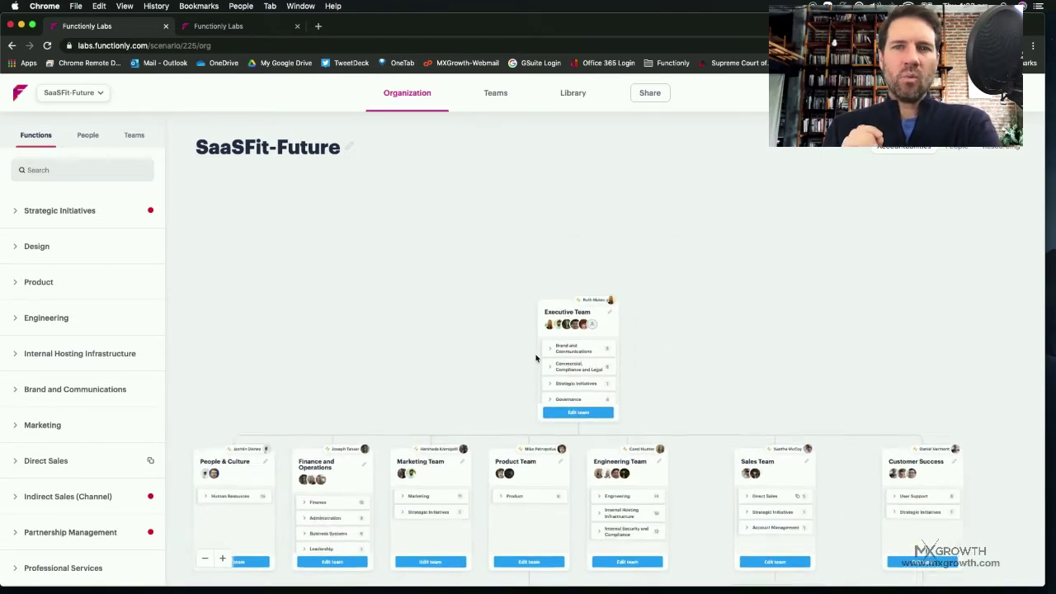
{"action": "scroll", "coordinate": [501, 402], "scroll_direction": "down", "scroll_amount": 5}
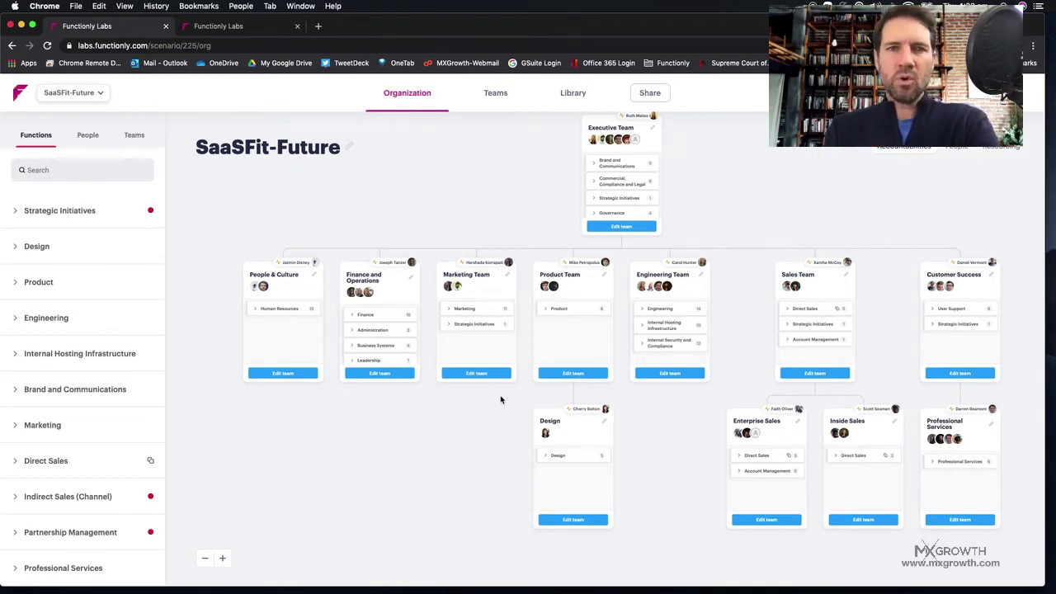
{"action": "scroll", "coordinate": [500, 401], "scroll_direction": "down", "scroll_amount": 3}
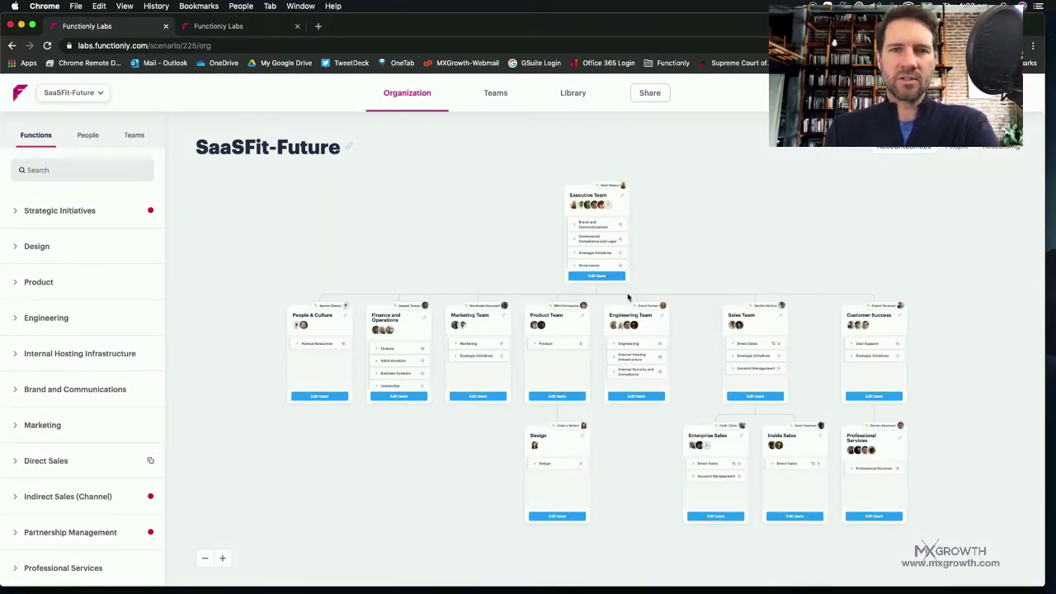
{"action": "left_click", "coordinate": [597, 291]}
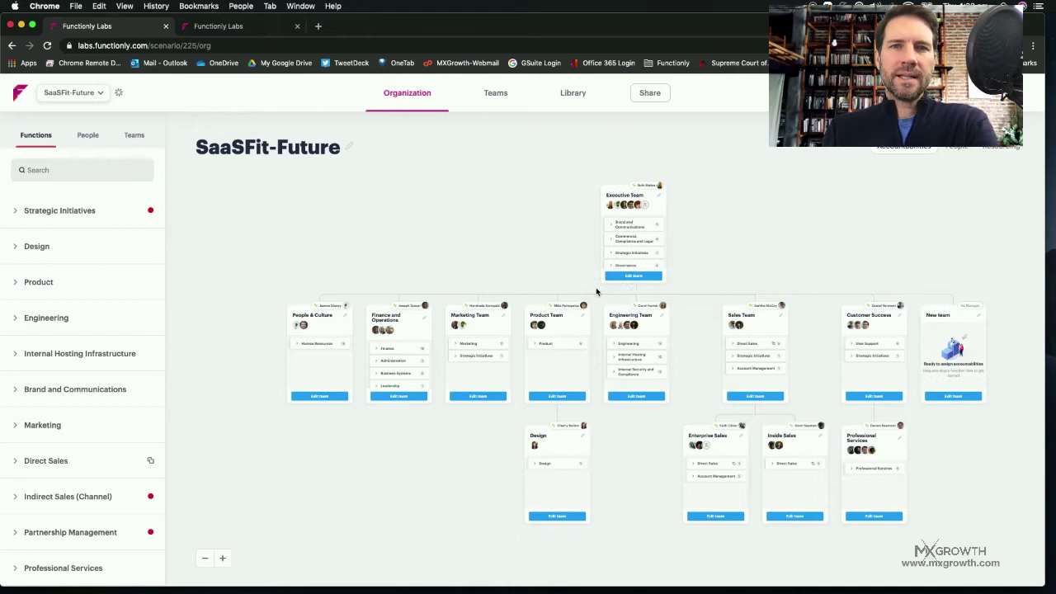
{"action": "left_click", "coordinate": [977, 318]}
{"action": "type", "text": "Online Div"}
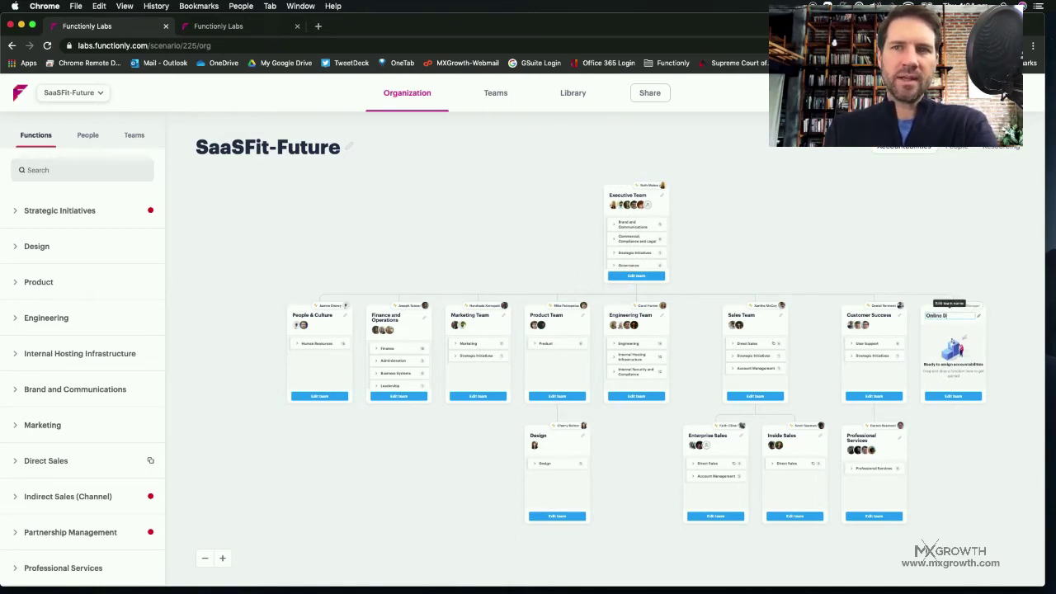
{"action": "type", "text": "ision"}
{"action": "key", "text": "Return"}
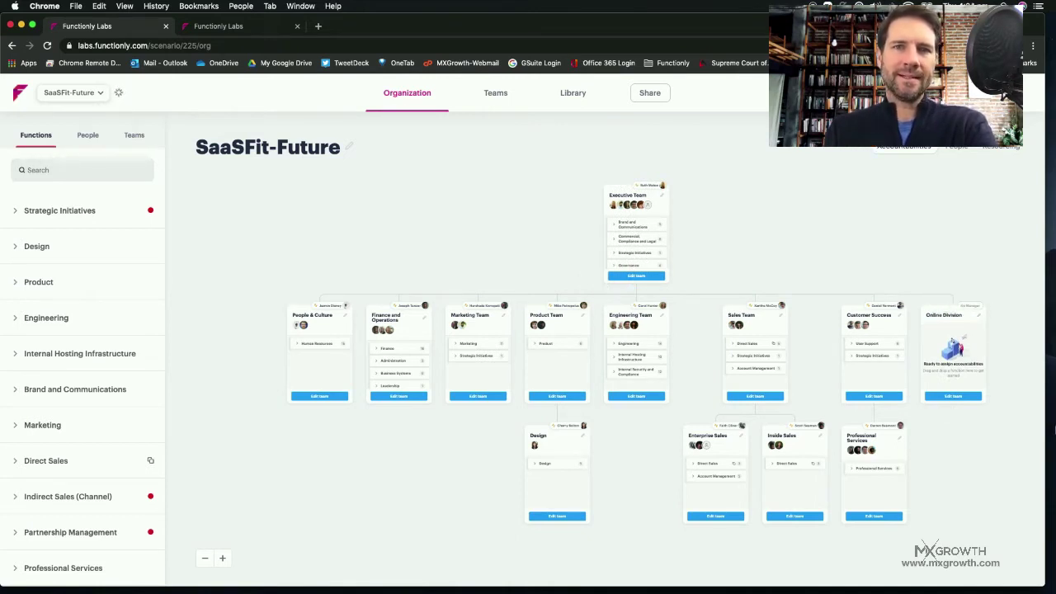
Move the Sales, Engineering and Product teams under Online Division, and place Customer Success under the Sales Team.
{"action": "left_click_drag", "start_coordinate": [726, 307], "coordinate": [957, 332]}
{"action": "left_click_drag", "start_coordinate": [632, 315], "coordinate": [833, 339]}
{"action": "left_click_drag", "start_coordinate": [548, 315], "coordinate": [813, 354]}
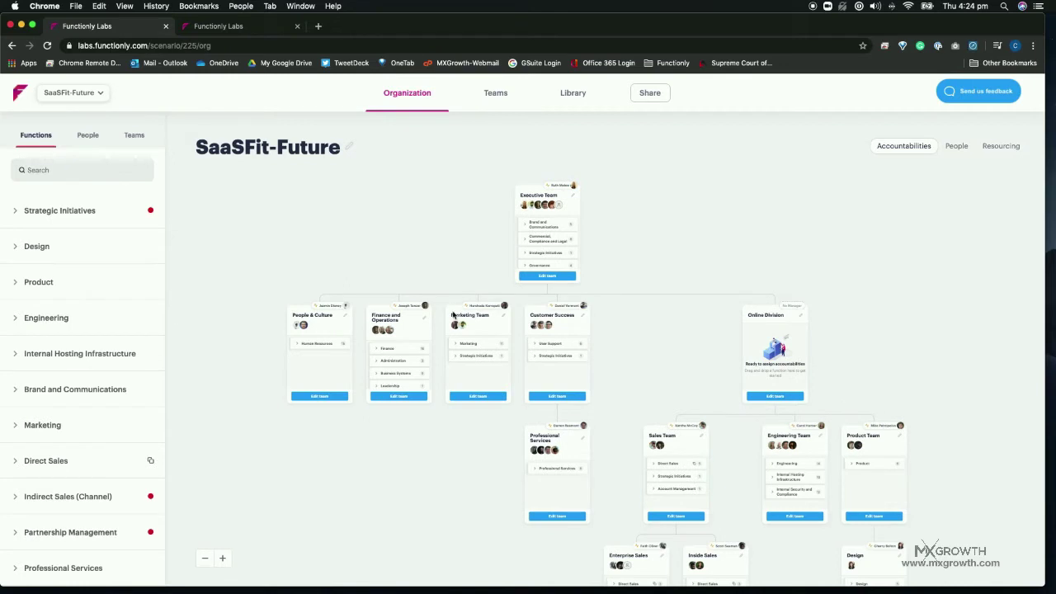
{"action": "left_click_drag", "start_coordinate": [515, 449], "coordinate": [512, 418]}
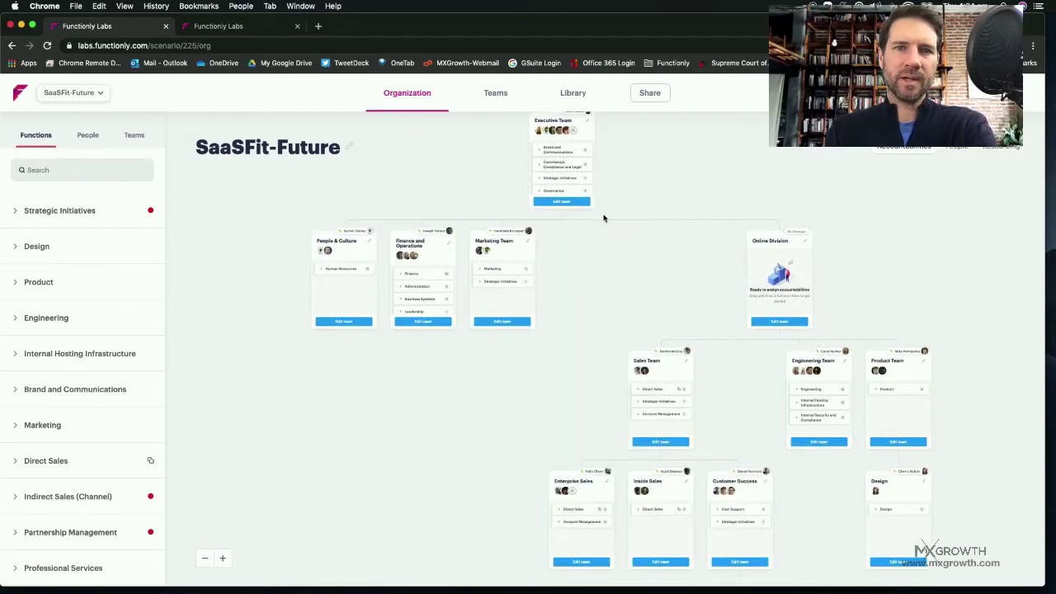
Add a new team under the Executive Team, next to the Marketing Team, and name it Services.
{"action": "left_click", "coordinate": [740, 282]}
{"action": "left_click", "coordinate": [609, 243]}
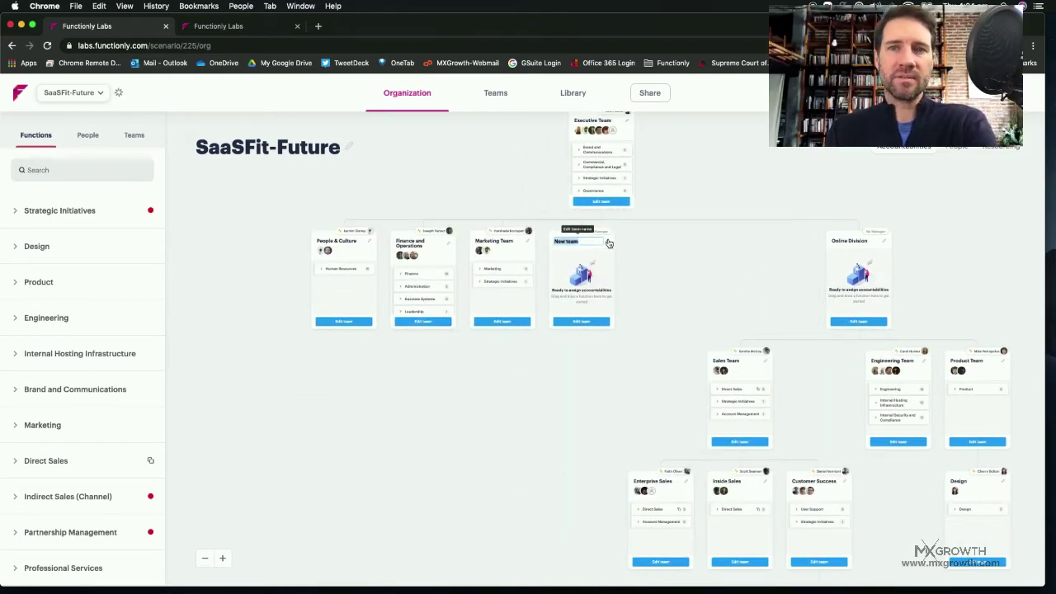
{"action": "type", "text": "Services"}
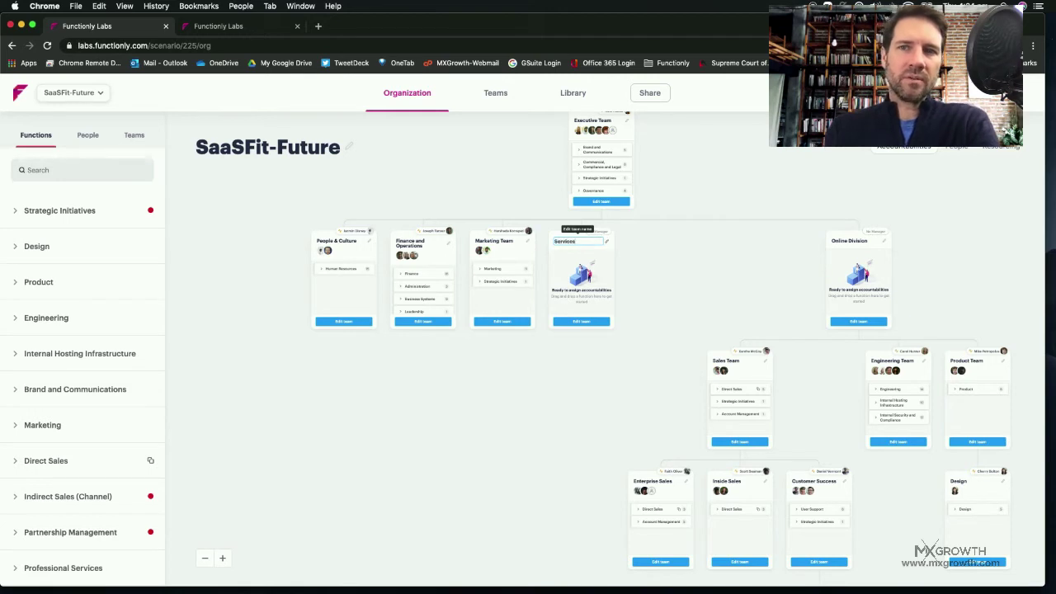
{"action": "key", "text": "Return"}
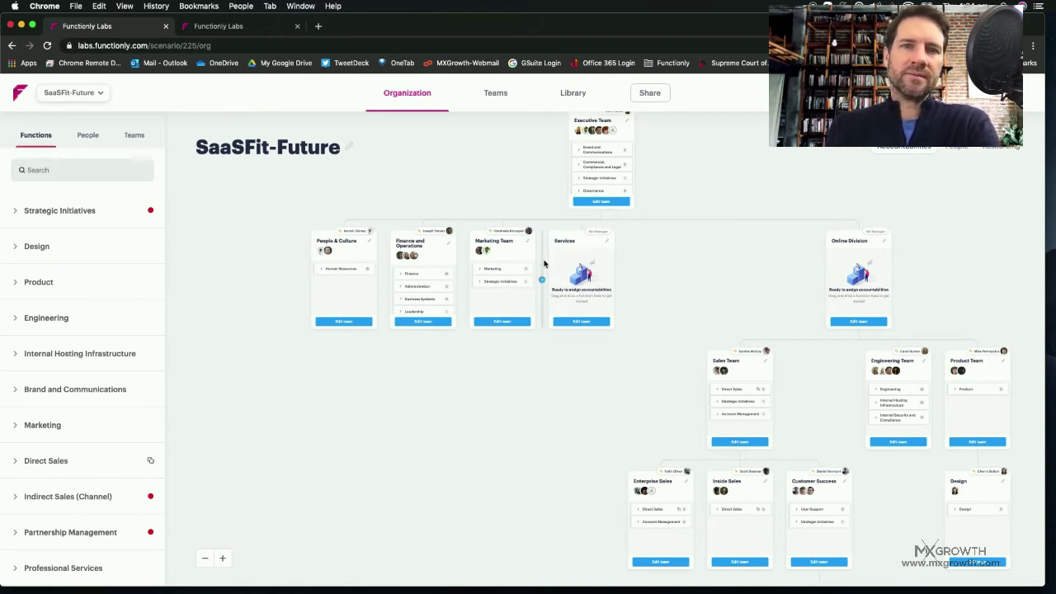
Insert a new team between the Marketing Team and Services and name it Devices.
{"action": "left_click", "coordinate": [543, 281]}
{"action": "left_click", "coordinate": [606, 244]}
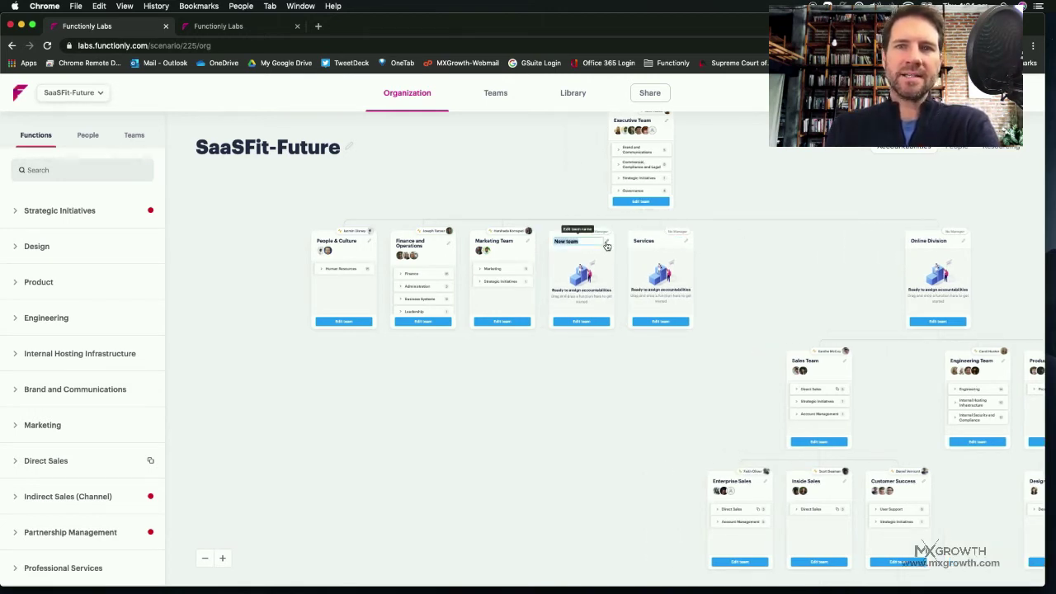
{"action": "type", "text": "Devices"}
{"action": "key", "text": "Return"}
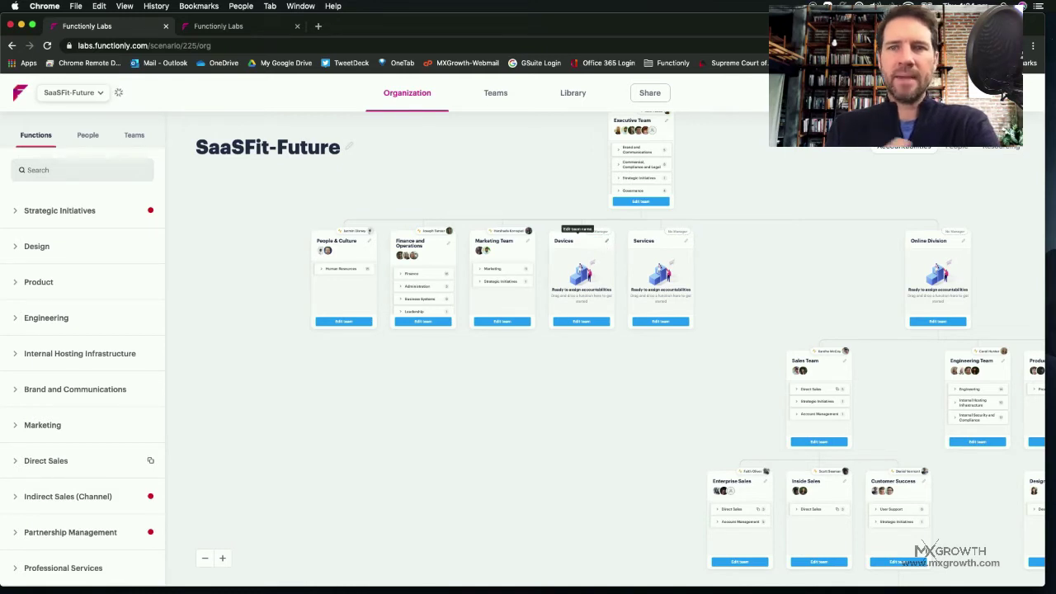
Add two teams under Devices, named Manufacturing and R&D.
{"action": "left_click", "coordinate": [581, 336]}
{"action": "left_click", "coordinate": [578, 393]}
{"action": "type", "text": "Manufacturing"}
{"action": "key", "text": "Return"}
{"action": "left_click", "coordinate": [558, 376]}
{"action": "left_click", "coordinate": [658, 399]}
{"action": "type", "text": "R&D"}
{"action": "key", "text": "Return"}
In the already open SaaSFit-Product Structure scenario, move the Customer Success team under the Sales Team of the Online Division.
{"action": "mouse_move", "coordinate": [518, 435]}
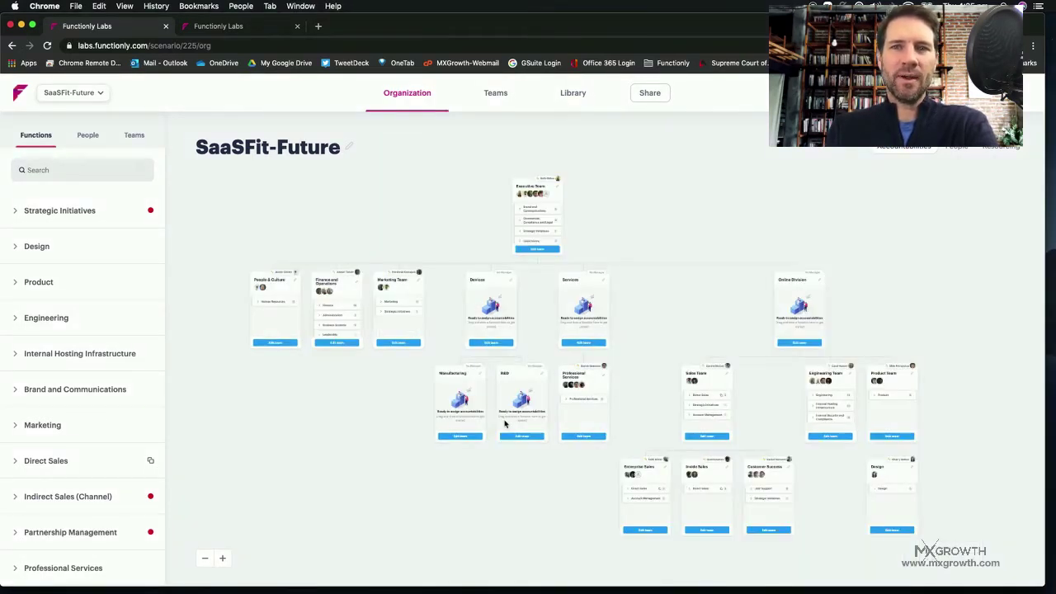
{"action": "left_click", "coordinate": [234, 33]}
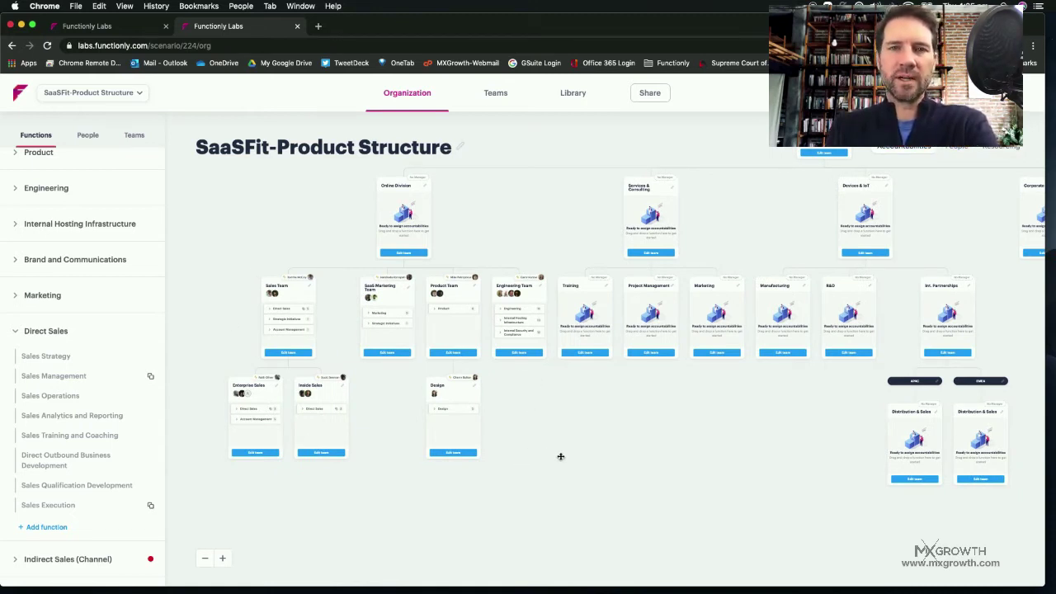
{"action": "scroll", "coordinate": [561, 456], "scroll_direction": "right", "scroll_amount": 2}
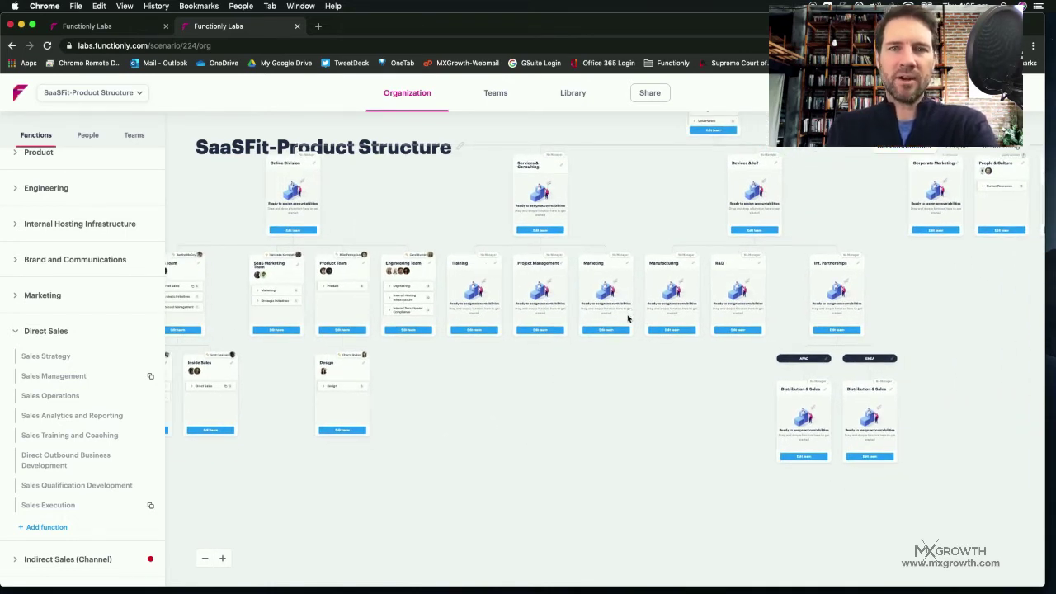
{"action": "scroll", "coordinate": [672, 337], "scroll_direction": "right", "scroll_amount": 5}
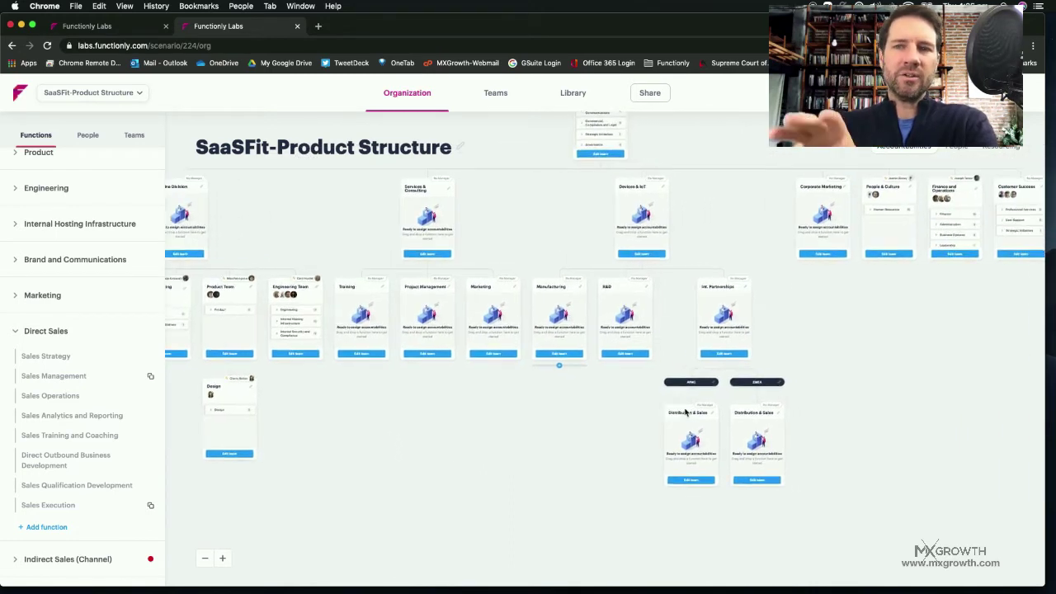
{"action": "scroll", "coordinate": [685, 411], "scroll_direction": "right", "scroll_amount": 1}
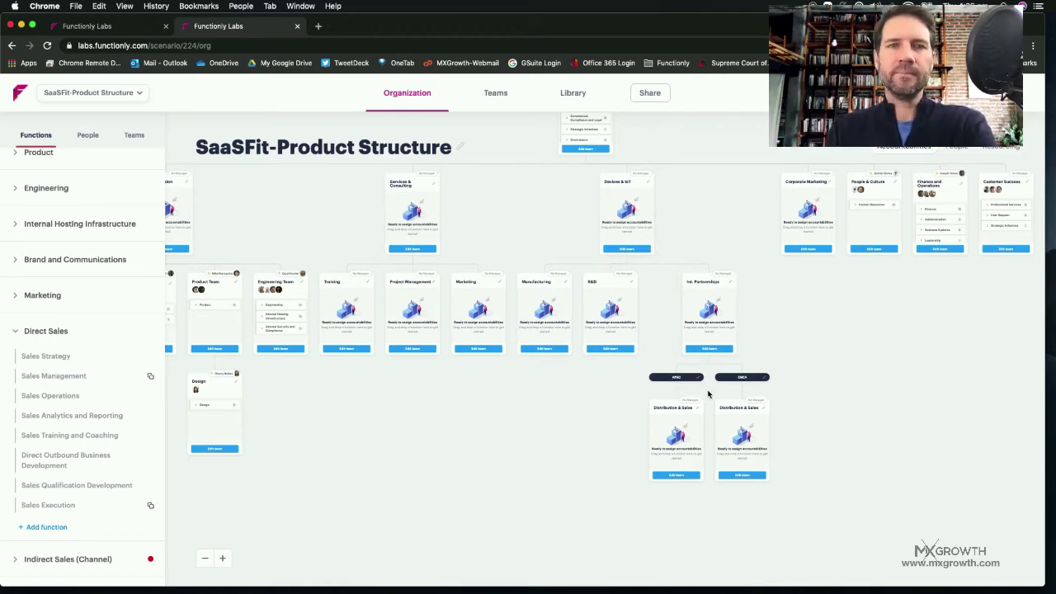
{"action": "scroll", "coordinate": [840, 343], "scroll_direction": "right", "scroll_amount": 3}
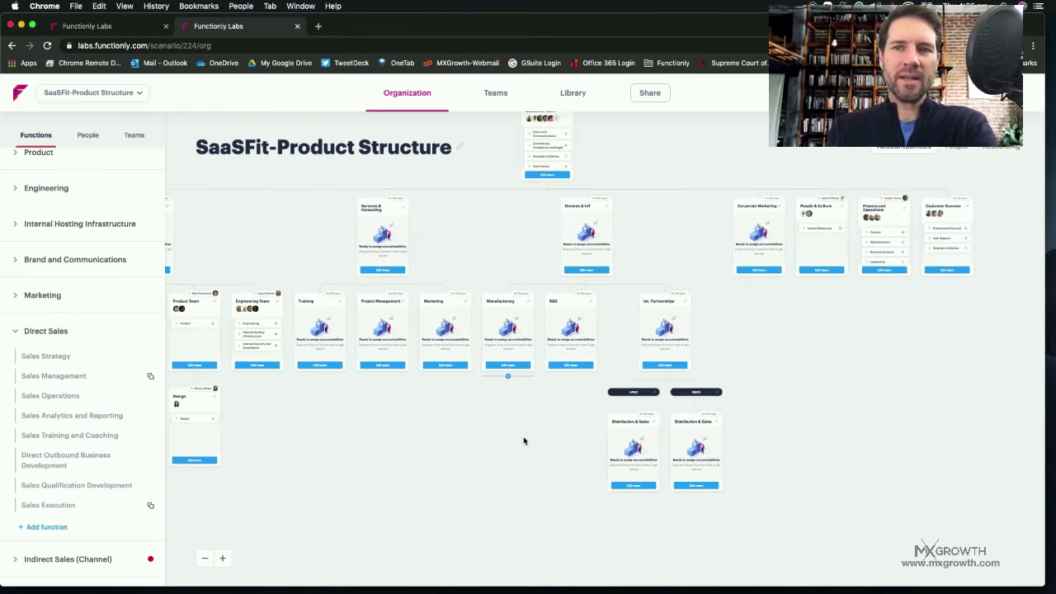
{"action": "left_click_drag", "start_coordinate": [487, 448], "coordinate": [587, 443]}
{"action": "left_click_drag", "start_coordinate": [990, 251], "coordinate": [251, 383]}
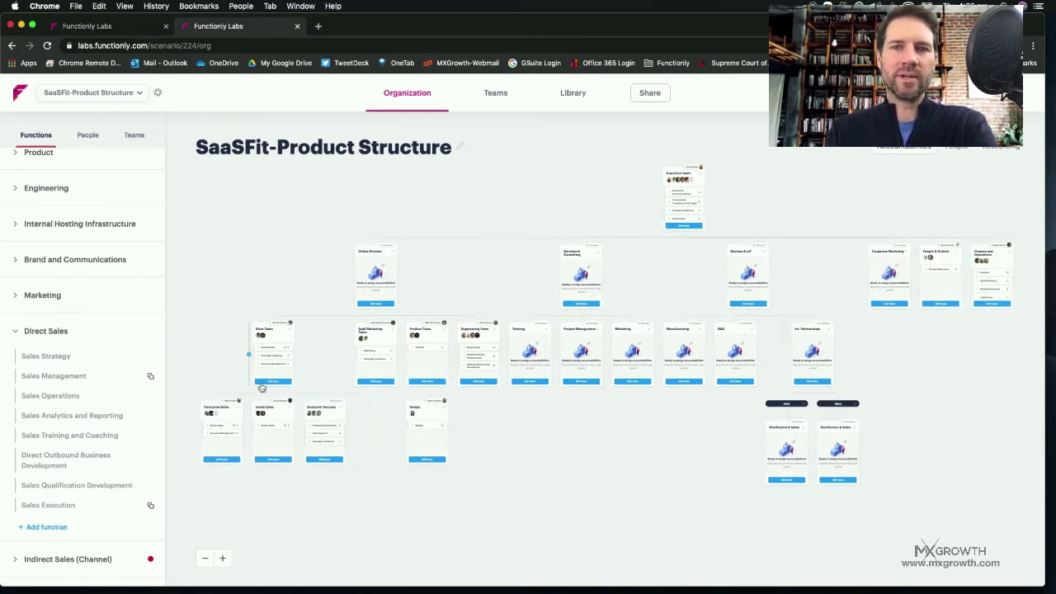
Add the template Marketing Team beside Distribution & Sales in both the APAC and EMEA groups under Int. Partnerships.
{"action": "scroll", "coordinate": [593, 476], "scroll_direction": "right", "scroll_amount": 3}
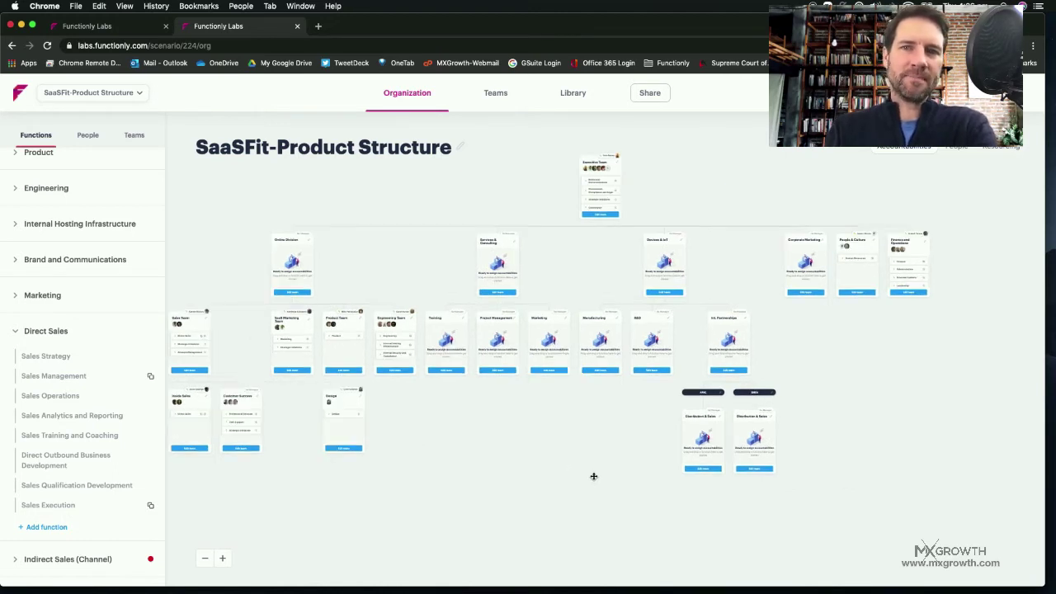
{"action": "scroll", "coordinate": [726, 499], "scroll_direction": "up", "scroll_amount": 5}
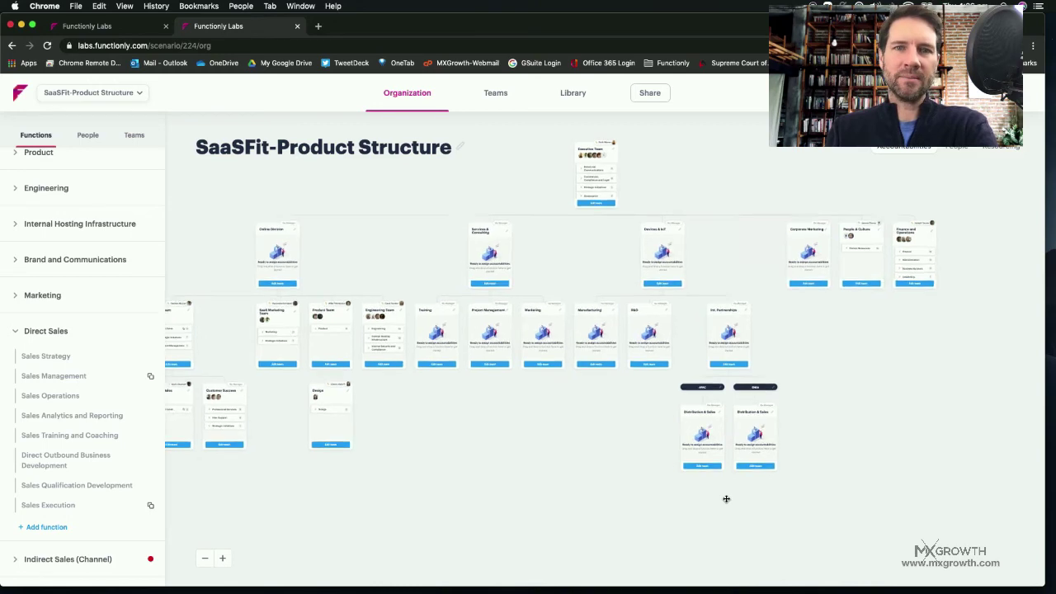
{"action": "scroll", "coordinate": [611, 434], "scroll_direction": "up", "scroll_amount": 3}
{"action": "scroll", "coordinate": [611, 434], "scroll_direction": "right", "scroll_amount": 2}
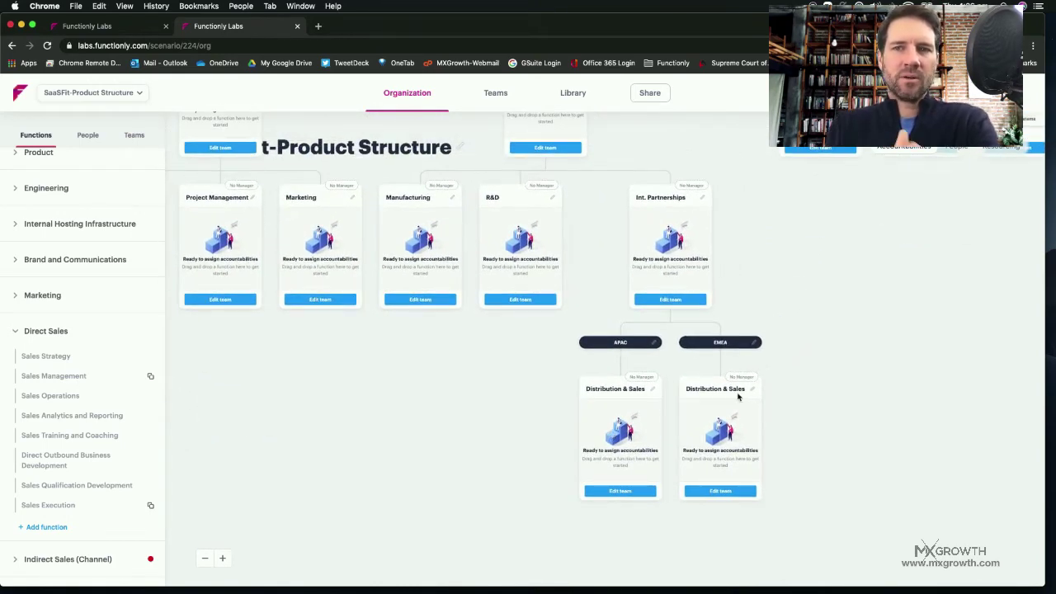
{"action": "left_click", "coordinate": [133, 134]}
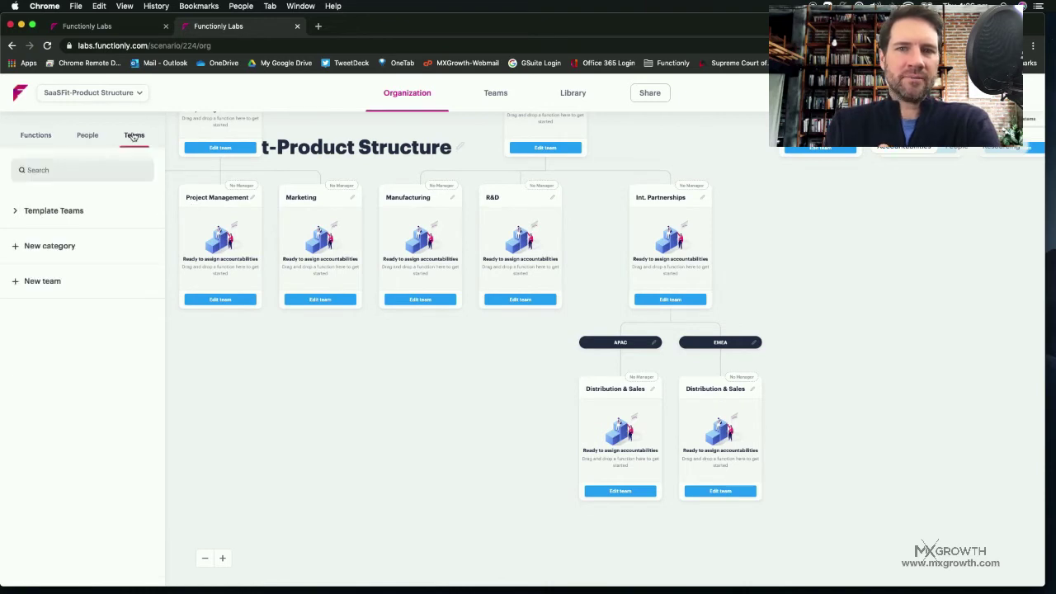
{"action": "left_click", "coordinate": [14, 211]}
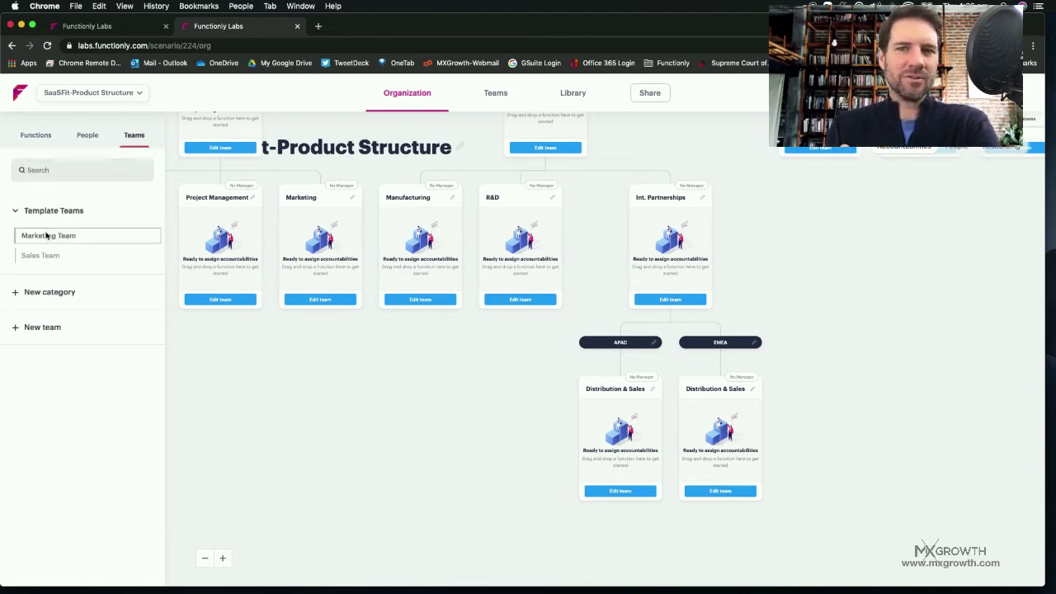
{"action": "left_click_drag", "start_coordinate": [48, 237], "coordinate": [596, 393]}
{"action": "left_click_drag", "start_coordinate": [600, 548], "coordinate": [603, 347]}
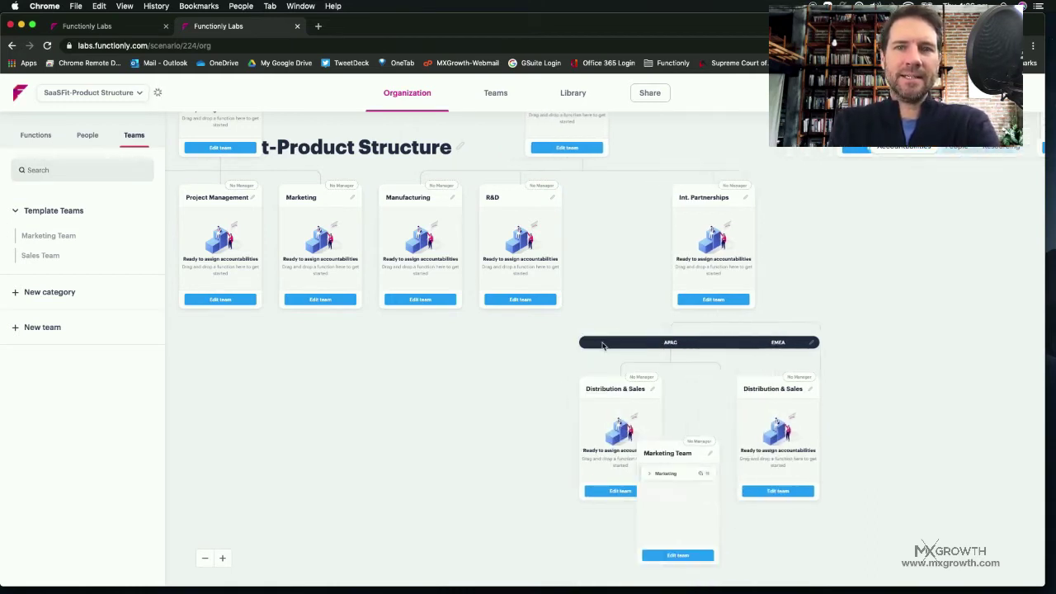
{"action": "left_click_drag", "start_coordinate": [31, 235], "coordinate": [870, 391]}
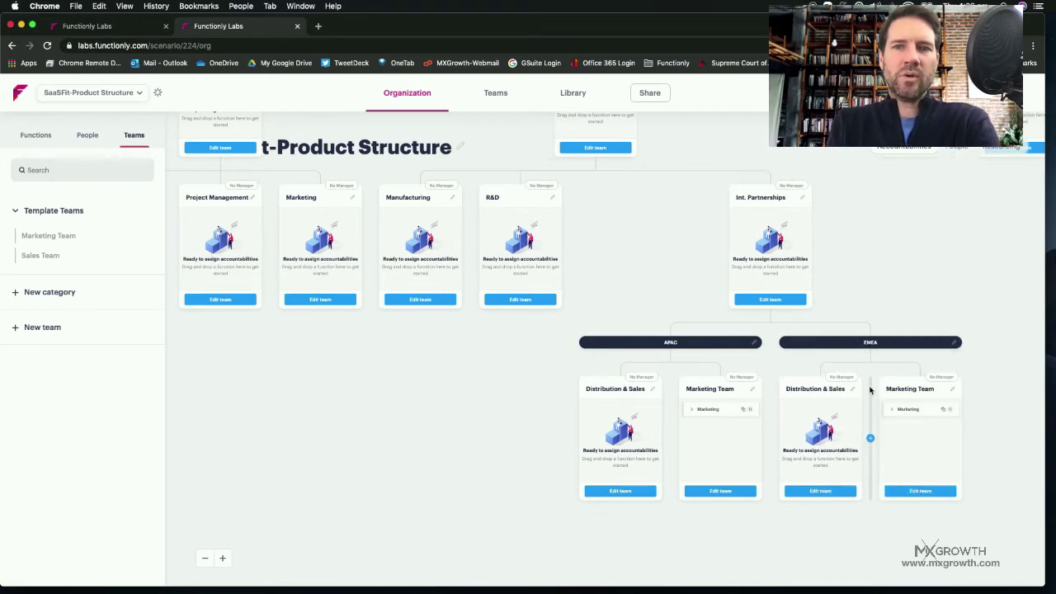
Examine the functions within Marketing on the Marketing Team cards under APAC and EMEA, collapsing each list again.
{"action": "left_click", "coordinate": [692, 410]}
{"action": "left_click", "coordinate": [691, 410]}
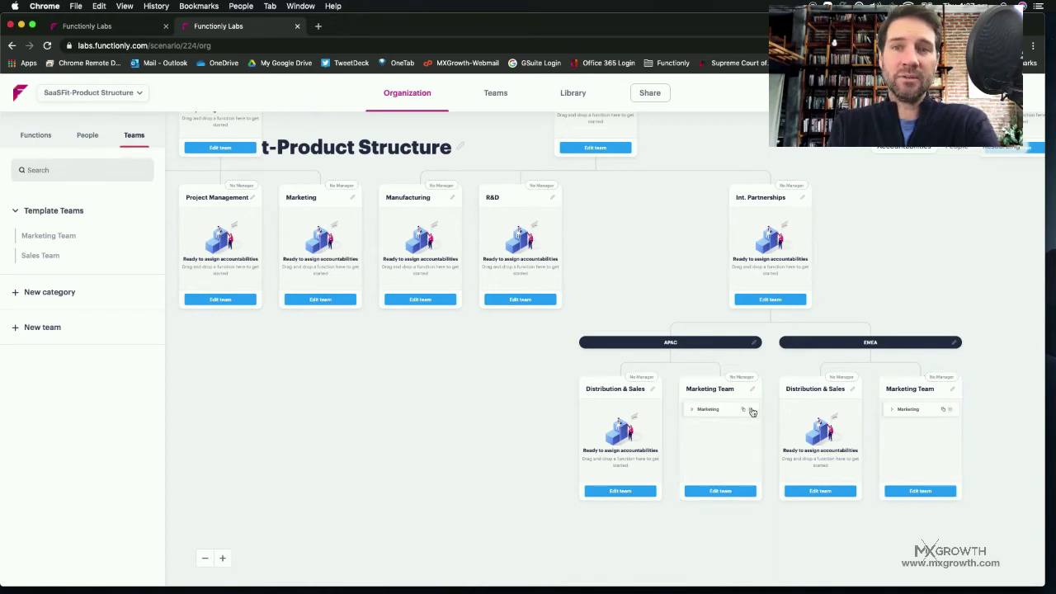
{"action": "left_click", "coordinate": [893, 411]}
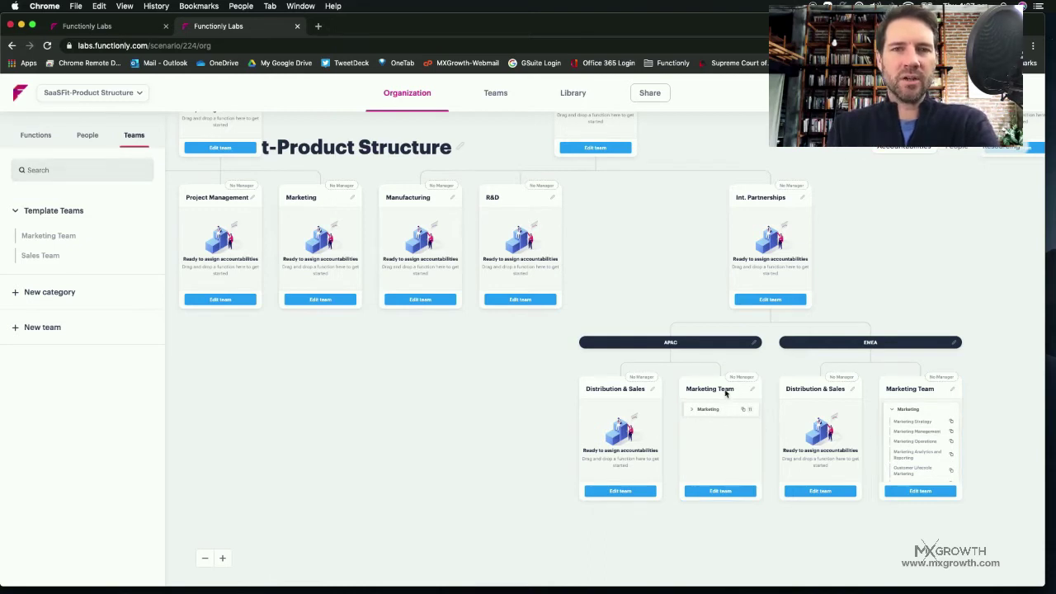
{"action": "left_click", "coordinate": [894, 410]}
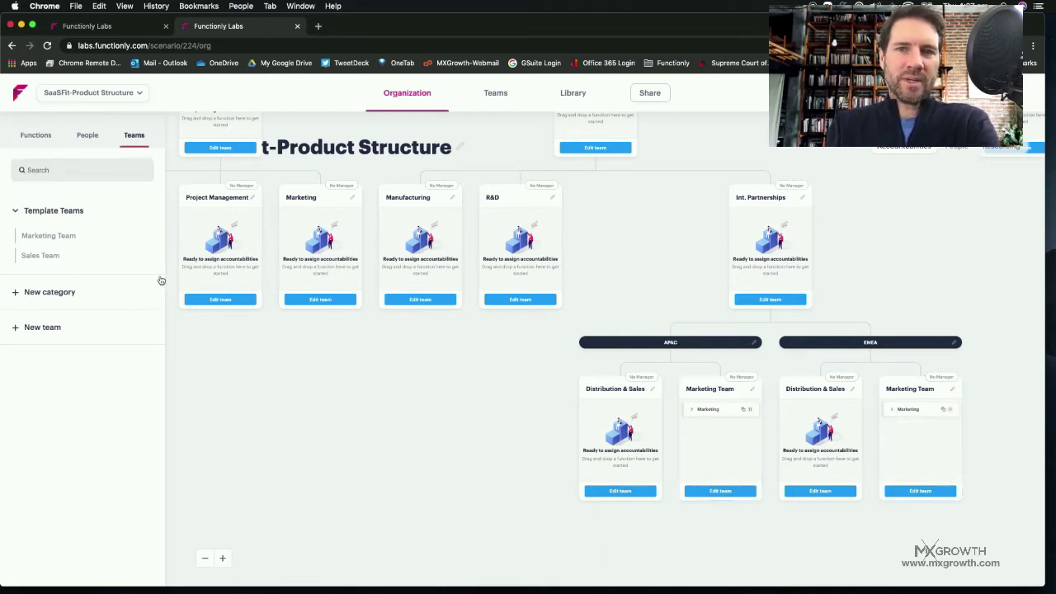
Check which teams share the Brand Marketing function listed in the Marketing category of functions.
{"action": "left_click", "coordinate": [40, 137]}
{"action": "scroll", "coordinate": [83, 366], "scroll_direction": "down", "scroll_amount": 1}
{"action": "scroll", "coordinate": [82, 365], "scroll_direction": "down", "scroll_amount": 3}
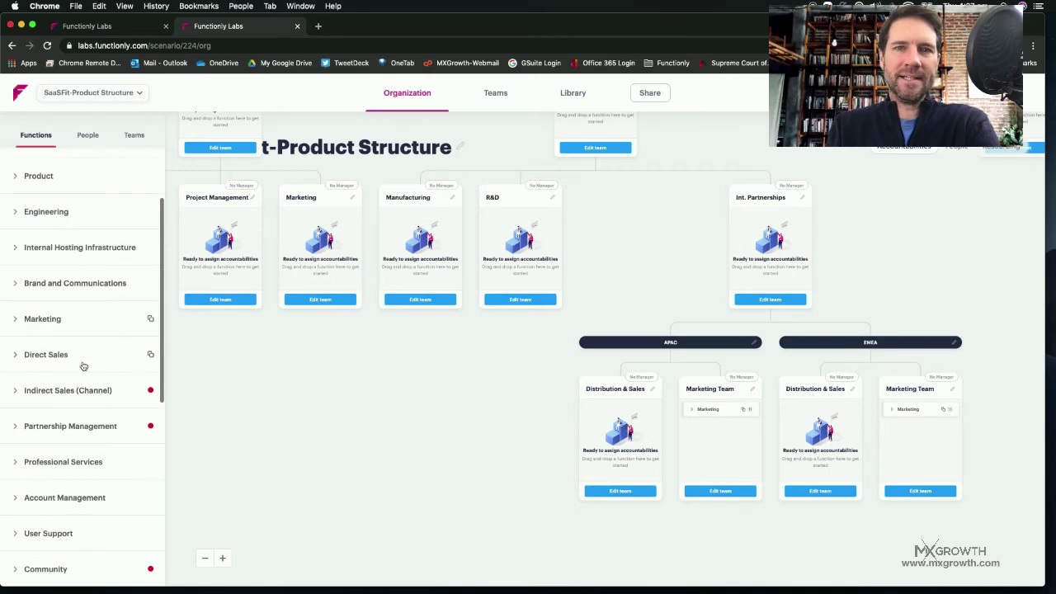
{"action": "left_click", "coordinate": [19, 316]}
{"action": "scroll", "coordinate": [63, 385], "scroll_direction": "down", "scroll_amount": 2}
{"action": "scroll", "coordinate": [63, 385], "scroll_direction": "up", "scroll_amount": 1}
{"action": "mouse_move", "coordinate": [150, 430]}
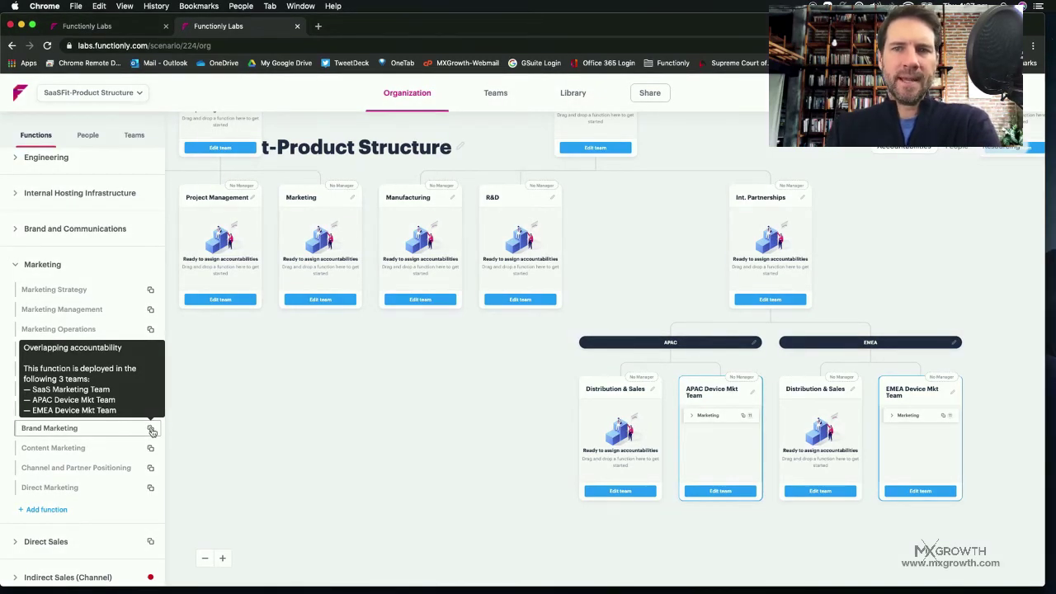
Remove the Brand Marketing function from the EMEA Device Mkt Team, the APAC Device Mkt Team and the SaaS Marketing Team.
{"action": "scroll", "coordinate": [382, 415], "scroll_direction": "down", "scroll_amount": 5}
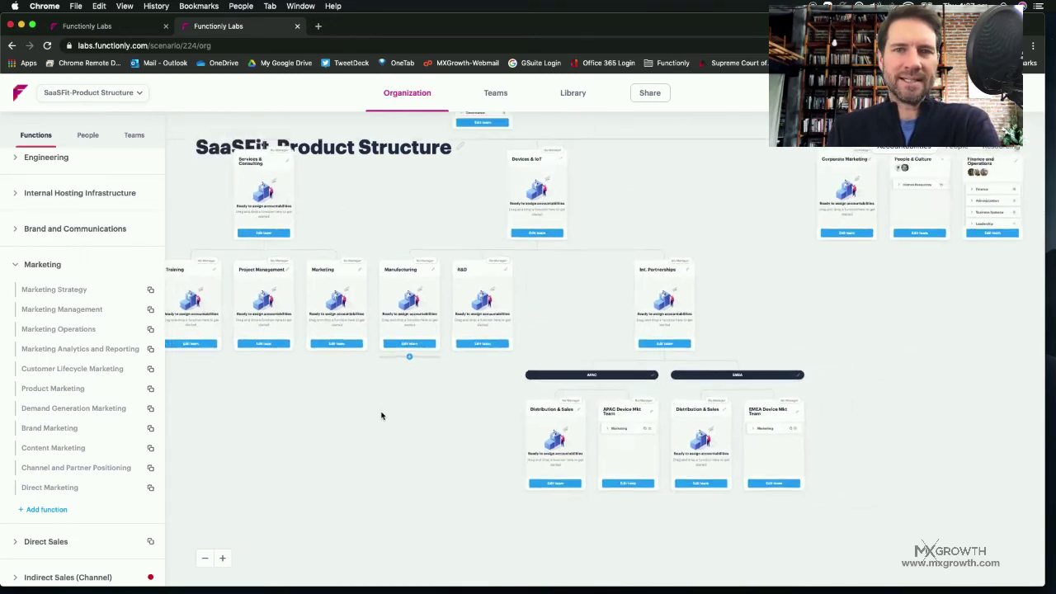
{"action": "scroll", "coordinate": [789, 280], "scroll_direction": "up", "scroll_amount": 2}
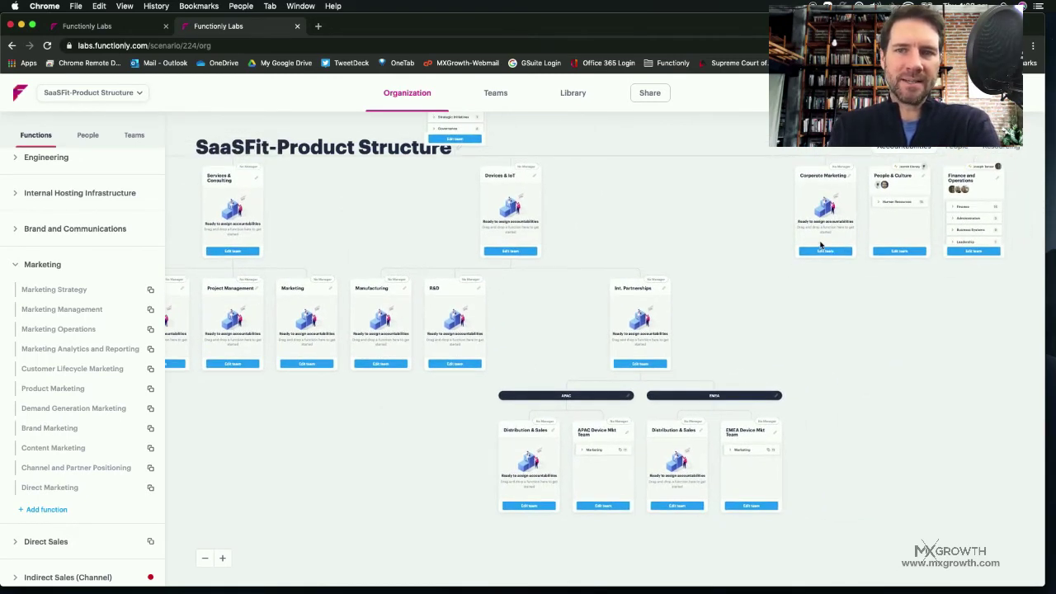
{"action": "left_click", "coordinate": [730, 451]}
{"action": "scroll", "coordinate": [731, 459], "scroll_direction": "down", "scroll_amount": 2}
{"action": "scroll", "coordinate": [738, 466], "scroll_direction": "up", "scroll_amount": 3}
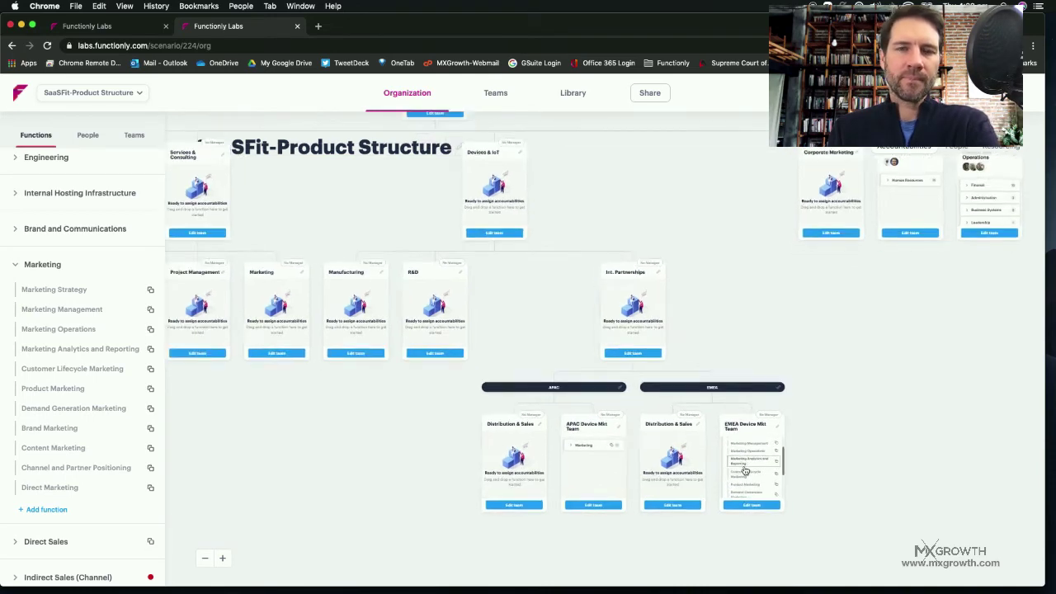
{"action": "scroll", "coordinate": [745, 469], "scroll_direction": "down", "scroll_amount": 3}
{"action": "left_click_drag", "start_coordinate": [746, 453], "coordinate": [606, 557]}
{"action": "left_click", "coordinate": [473, 404]}
{"action": "scroll", "coordinate": [495, 438], "scroll_direction": "down", "scroll_amount": 3}
{"action": "left_click_drag", "start_coordinate": [486, 450], "coordinate": [603, 553]}
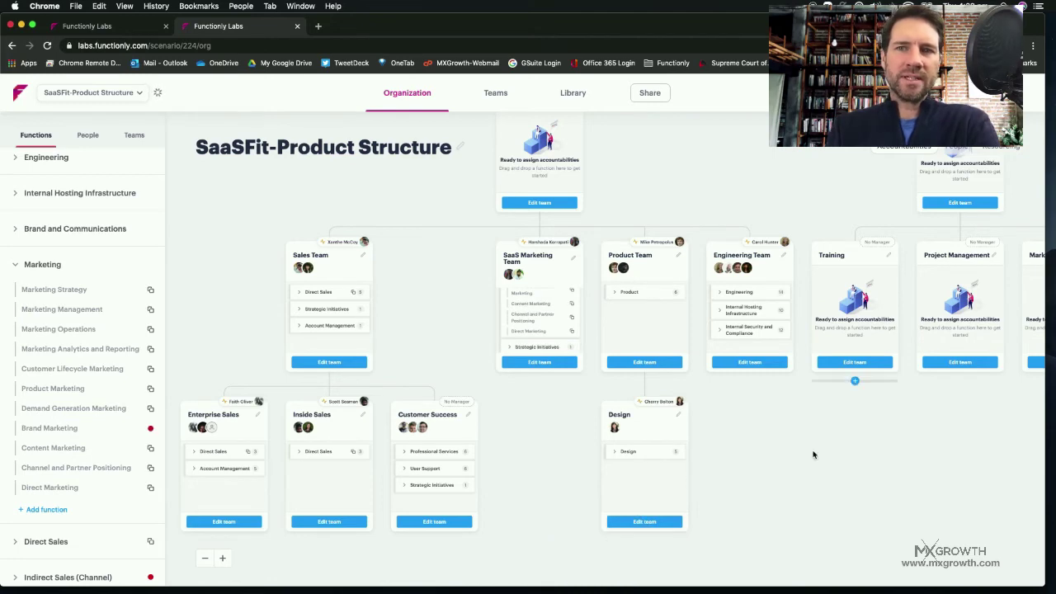
Assign the Brand Marketing function to the Corporate Marketing team beside People & Culture.
{"action": "scroll", "coordinate": [812, 455], "scroll_direction": "right", "scroll_amount": 10}
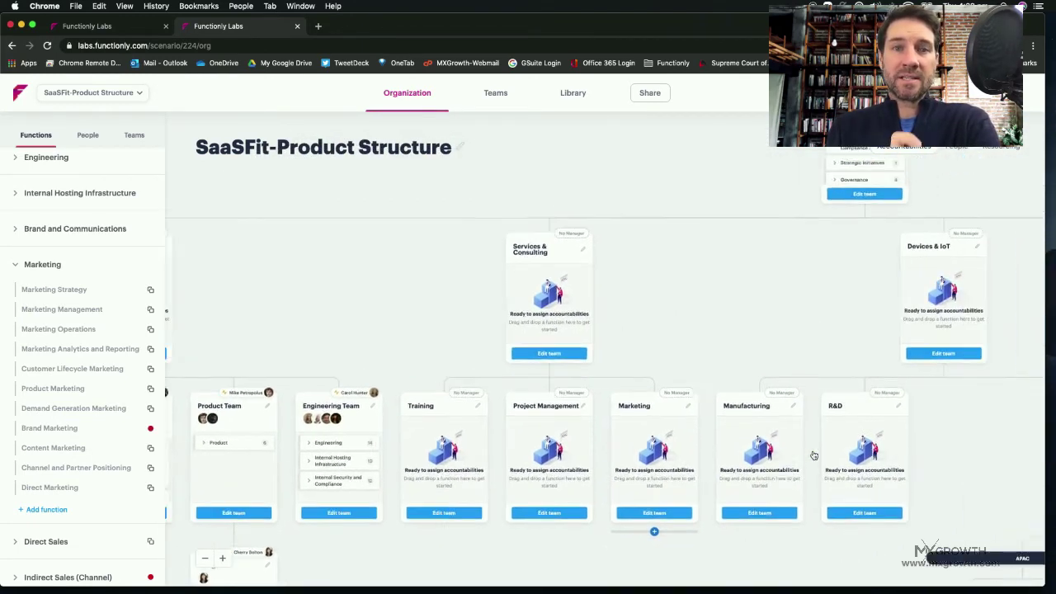
{"action": "scroll", "coordinate": [813, 455], "scroll_direction": "up", "scroll_amount": 8}
{"action": "scroll", "coordinate": [813, 455], "scroll_direction": "down", "scroll_amount": 3}
{"action": "scroll", "coordinate": [811, 455], "scroll_direction": "down", "scroll_amount": 2}
{"action": "scroll", "coordinate": [811, 455], "scroll_direction": "right", "scroll_amount": 5}
{"action": "scroll", "coordinate": [811, 455], "scroll_direction": "up", "scroll_amount": 5}
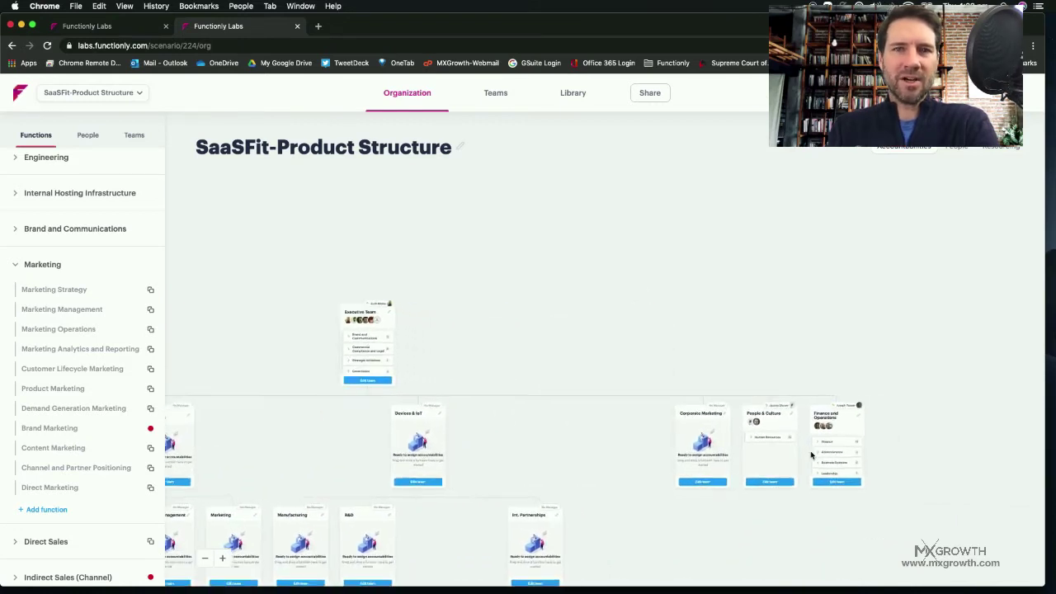
{"action": "scroll", "coordinate": [811, 454], "scroll_direction": "down", "scroll_amount": 2}
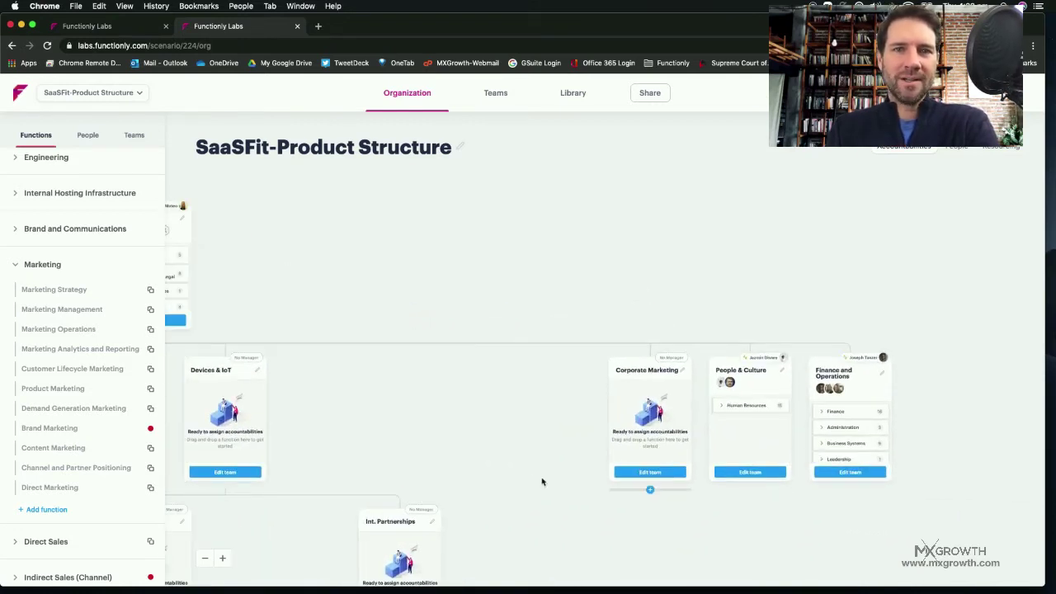
{"action": "left_click_drag", "start_coordinate": [54, 432], "coordinate": [639, 405]}
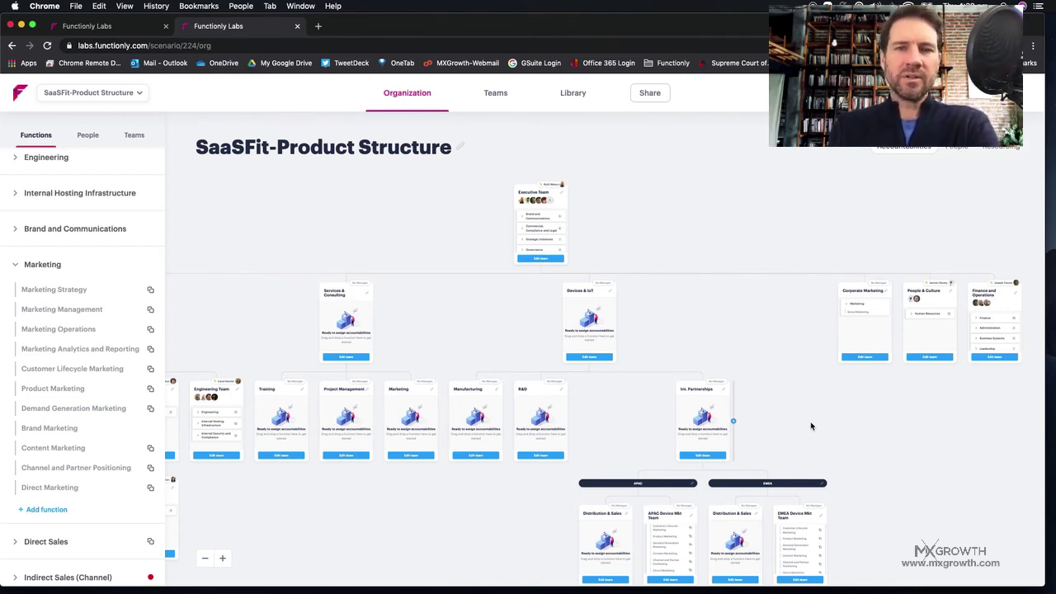
Examine the whole organization chart, from the Online Division across Services & Consulting and Devices & IoT to the corporate teams.
{"action": "scroll", "coordinate": [811, 426], "scroll_direction": "left", "scroll_amount": 2}
{"action": "scroll", "coordinate": [812, 427], "scroll_direction": "down", "scroll_amount": 1}
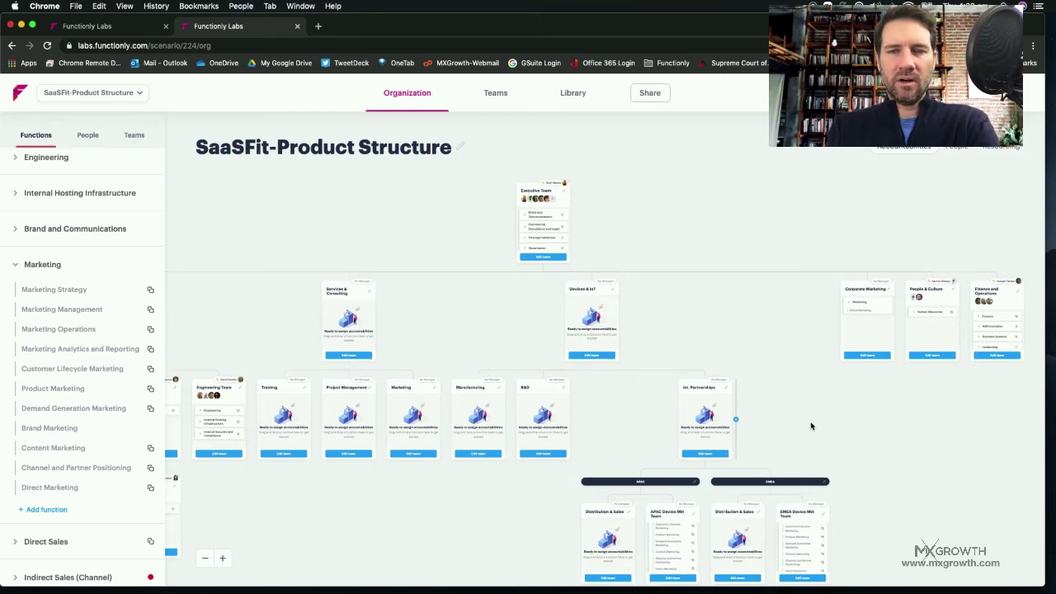
{"action": "scroll", "coordinate": [519, 484], "scroll_direction": "down", "scroll_amount": 1}
{"action": "scroll", "coordinate": [519, 483], "scroll_direction": "down", "scroll_amount": 2}
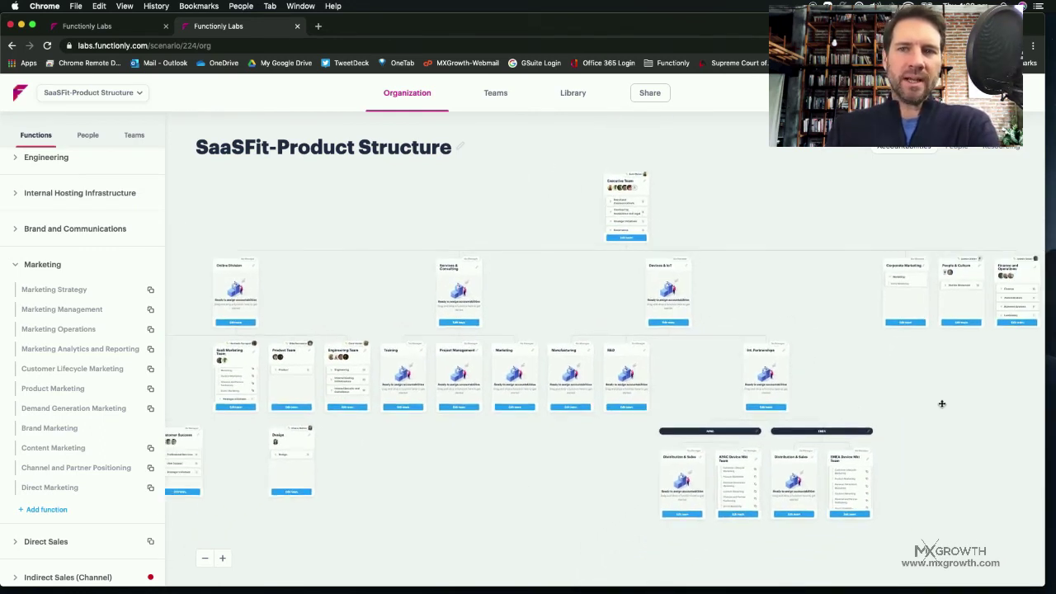
{"action": "scroll", "coordinate": [982, 299], "scroll_direction": "right", "scroll_amount": 1}
{"action": "scroll", "coordinate": [982, 299], "scroll_direction": "up", "scroll_amount": 1}
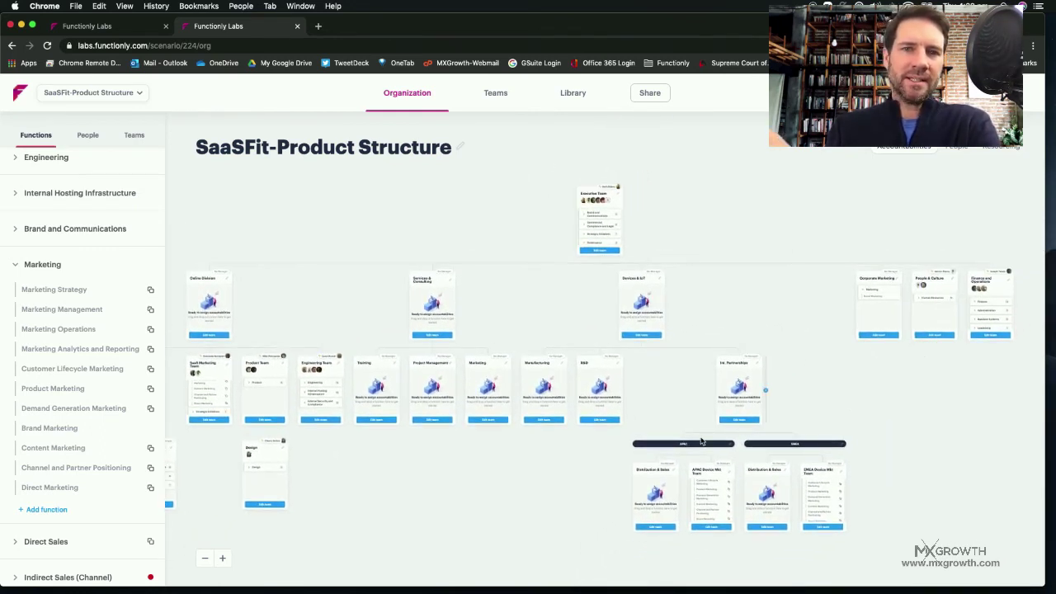
{"action": "scroll", "coordinate": [497, 488], "scroll_direction": "left", "scroll_amount": 3}
{"action": "scroll", "coordinate": [497, 488], "scroll_direction": "down", "scroll_amount": 1}
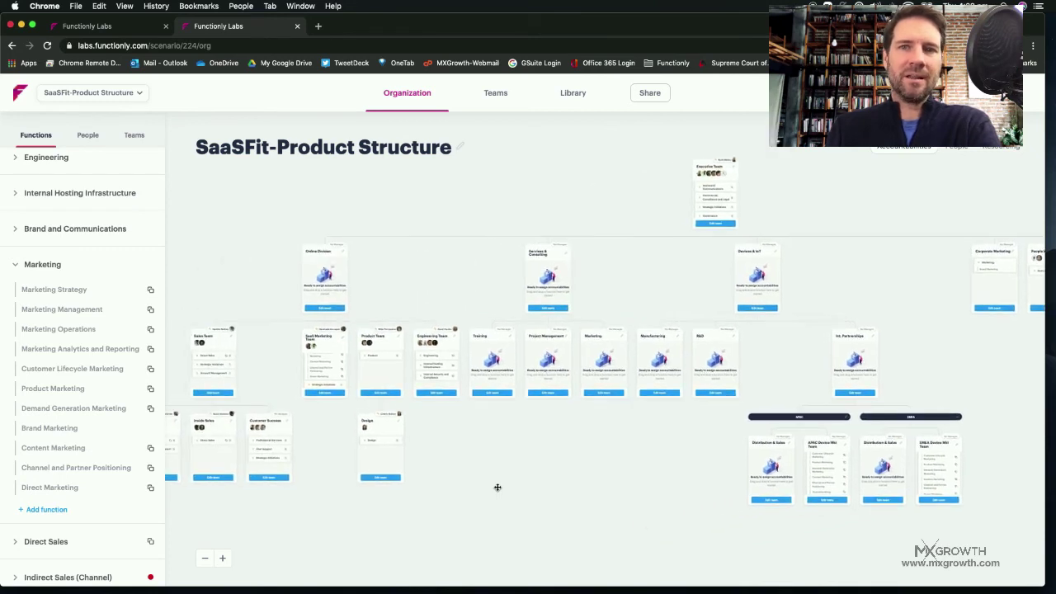
{"action": "scroll", "coordinate": [497, 487], "scroll_direction": "left", "scroll_amount": 1}
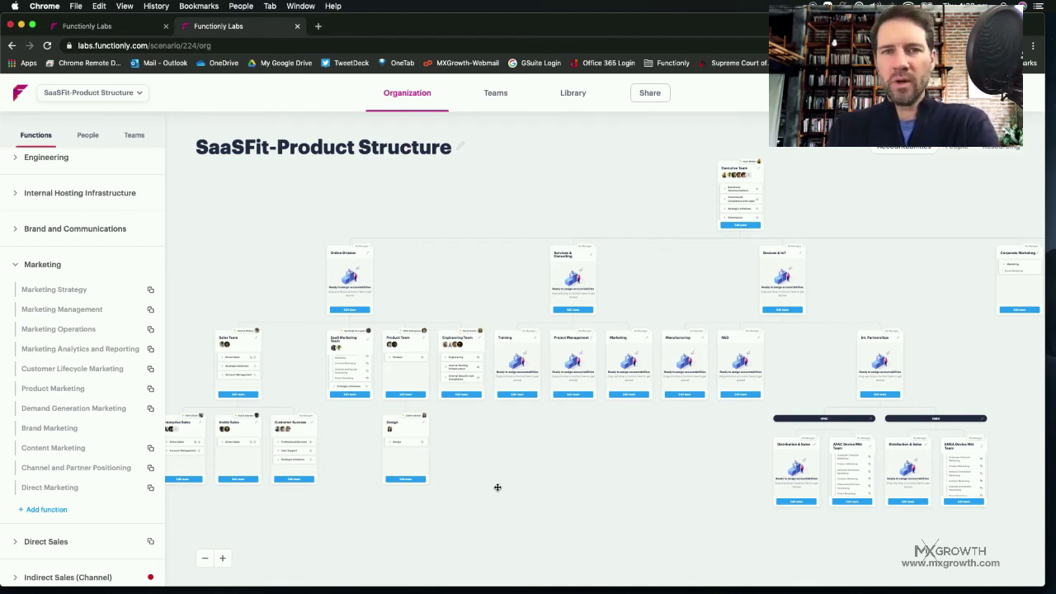
{"action": "scroll", "coordinate": [497, 488], "scroll_direction": "up", "scroll_amount": 3}
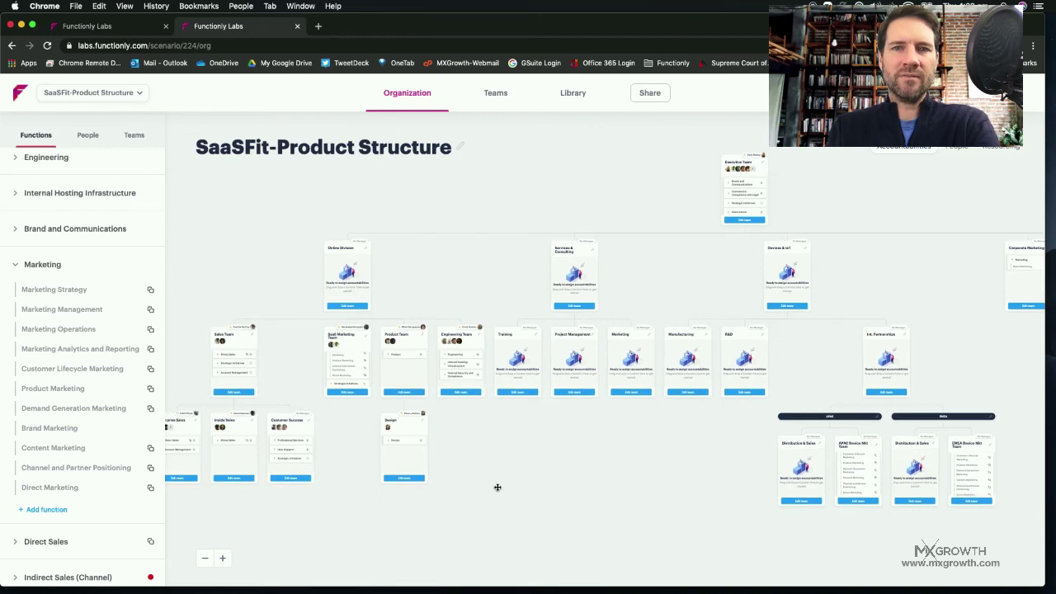
Add a team beside the Engineering Team in the Online Division and name it HR Biz Partner.
{"action": "scroll", "coordinate": [498, 487], "scroll_direction": "up", "scroll_amount": 2}
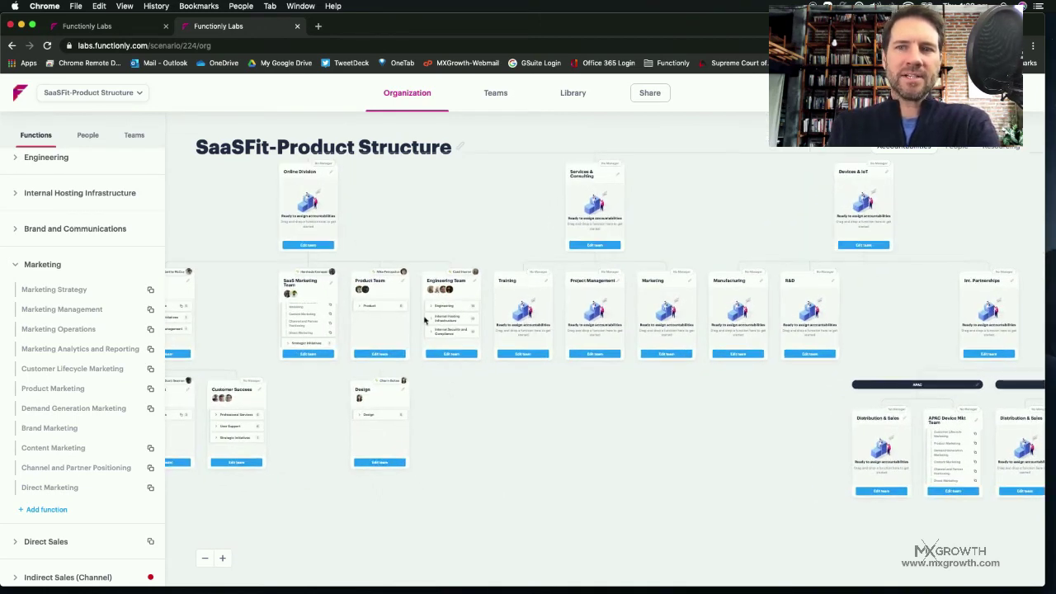
{"action": "left_click", "coordinate": [483, 310]}
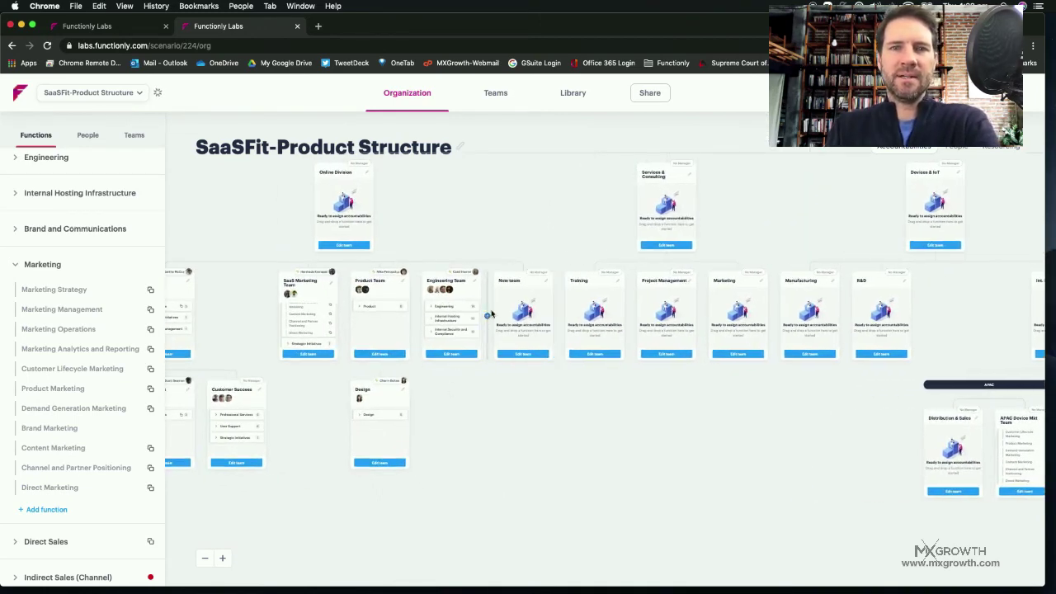
{"action": "left_click", "coordinate": [546, 284]}
{"action": "type", "text": "M"}
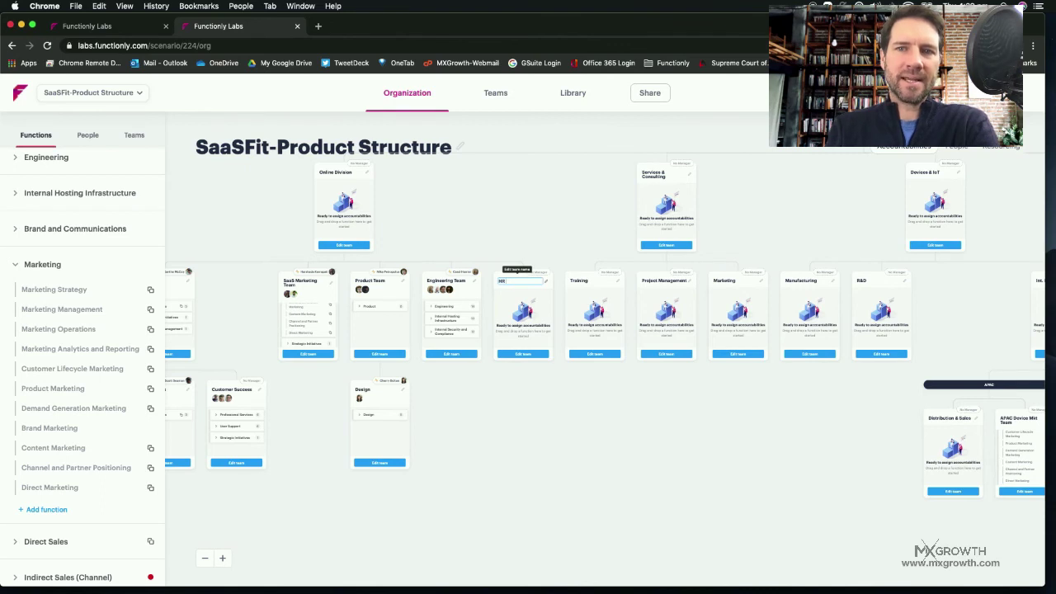
{"action": "type", "text": " &iz Partner"}
{"action": "key", "text": "Return"}
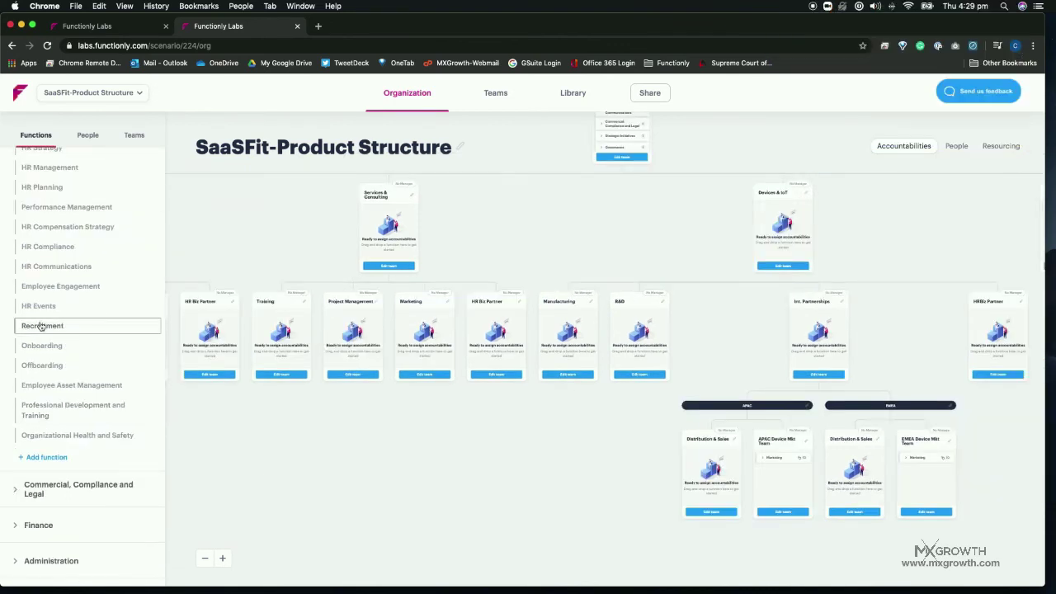
Assign the Recruitment, Onboarding and Offboarding functions to the HR Biz Partner team under Services & Consulting.
{"action": "left_click_drag", "start_coordinate": [40, 326], "coordinate": [491, 324]}
{"action": "left_click_drag", "start_coordinate": [47, 347], "coordinate": [500, 347]}
{"action": "left_click_drag", "start_coordinate": [41, 365], "coordinate": [497, 342]}
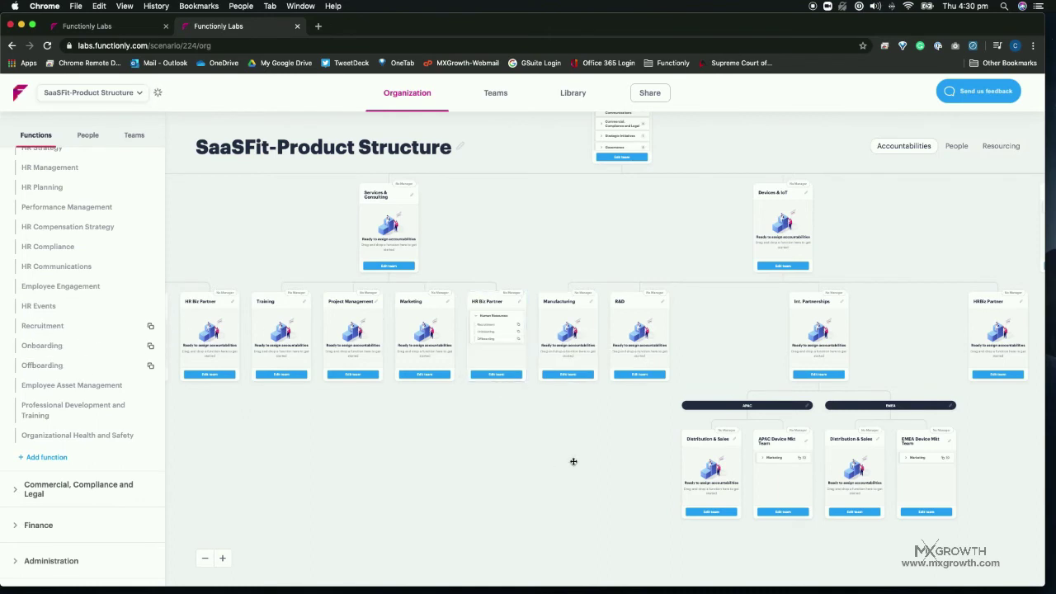
Open the HR Biz Partner team, create an HR Business Partner job template under People Management, and add it to the team as a role.
{"action": "left_click", "coordinate": [441, 426]}
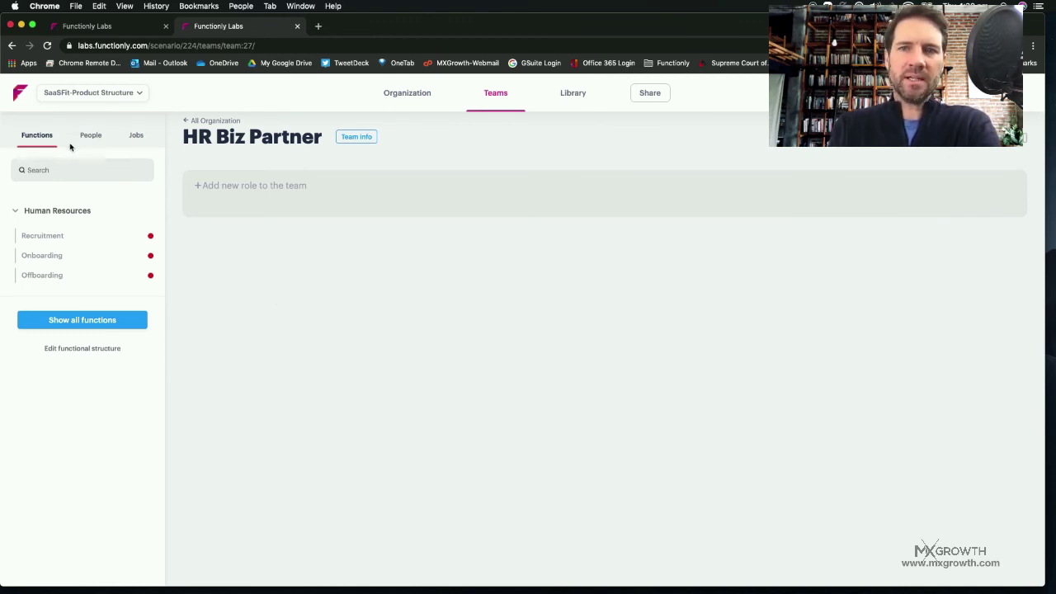
{"action": "left_click", "coordinate": [137, 136]}
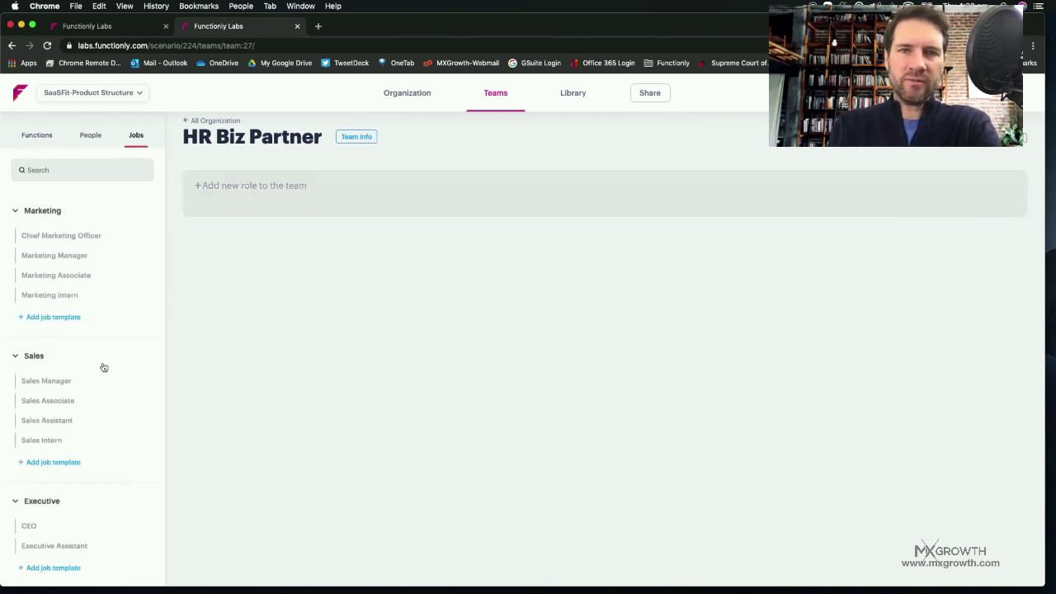
{"action": "scroll", "coordinate": [105, 355], "scroll_direction": "down", "scroll_amount": 15}
{"action": "scroll", "coordinate": [102, 365], "scroll_direction": "down", "scroll_amount": 10}
{"action": "scroll", "coordinate": [65, 500], "scroll_direction": "up", "scroll_amount": 12}
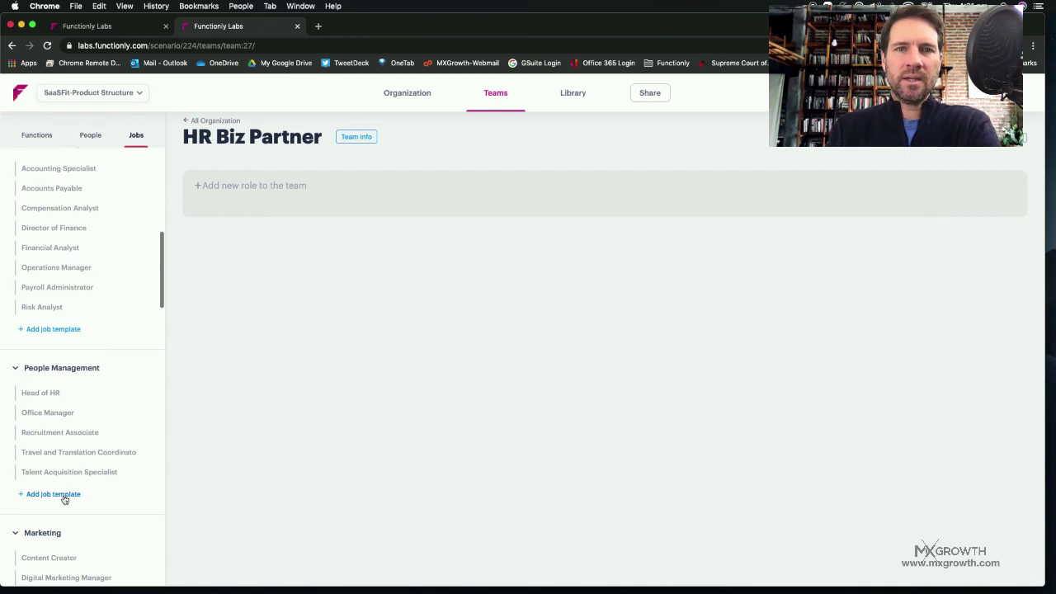
{"action": "left_click", "coordinate": [64, 495]}
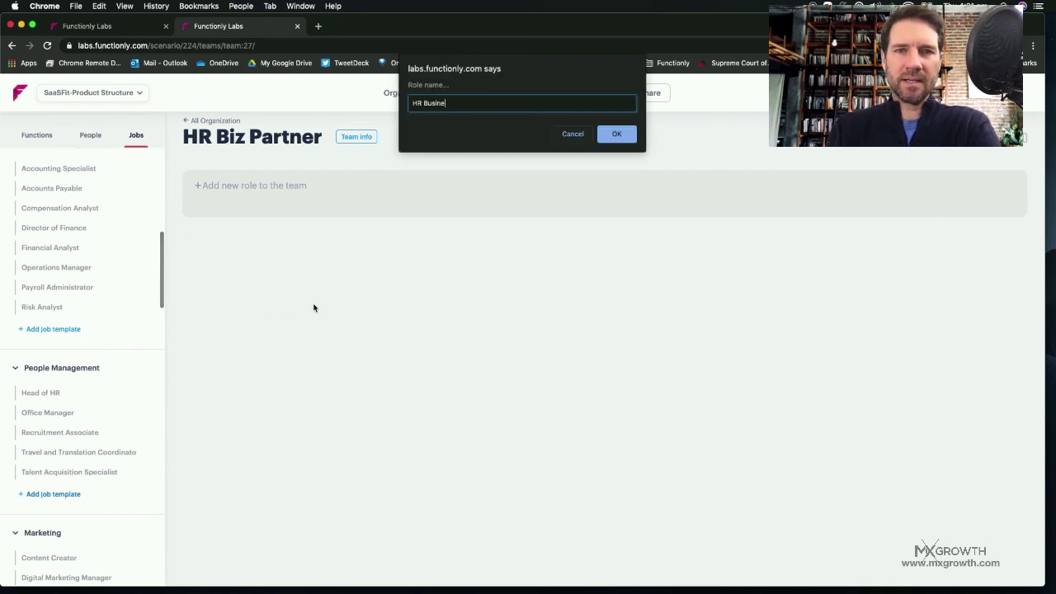
{"action": "left_click", "coordinate": [617, 134]}
{"action": "left_click_drag", "start_coordinate": [64, 495], "coordinate": [306, 201]}
Assign the Recruitment, Onboarding and Offboarding functions to the vacant HR Business Partner position.
{"action": "left_click", "coordinate": [36, 136]}
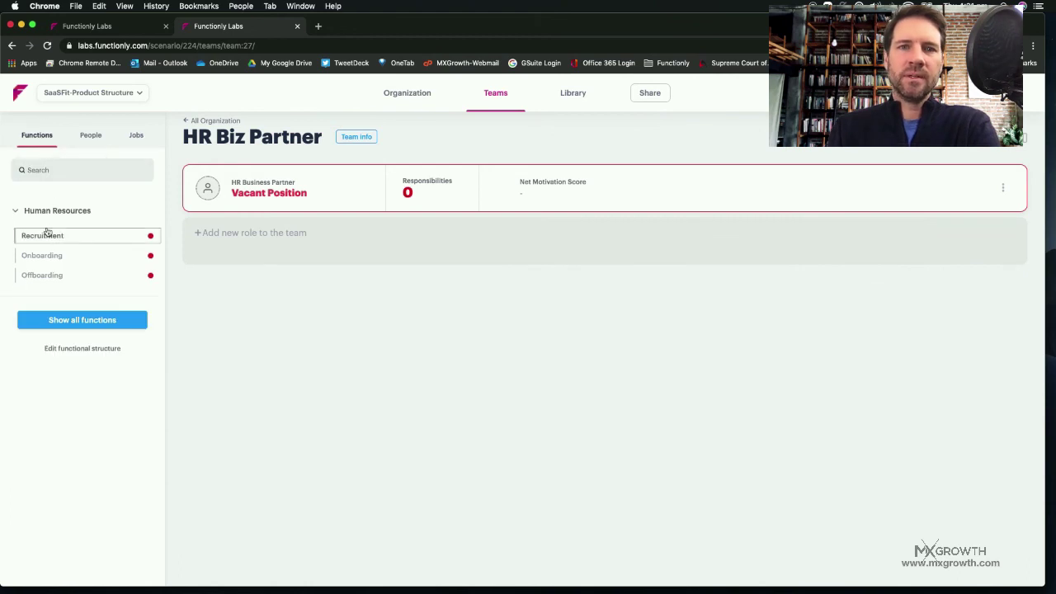
{"action": "left_click_drag", "start_coordinate": [37, 244], "coordinate": [429, 202]}
{"action": "left_click_drag", "start_coordinate": [108, 257], "coordinate": [429, 202]}
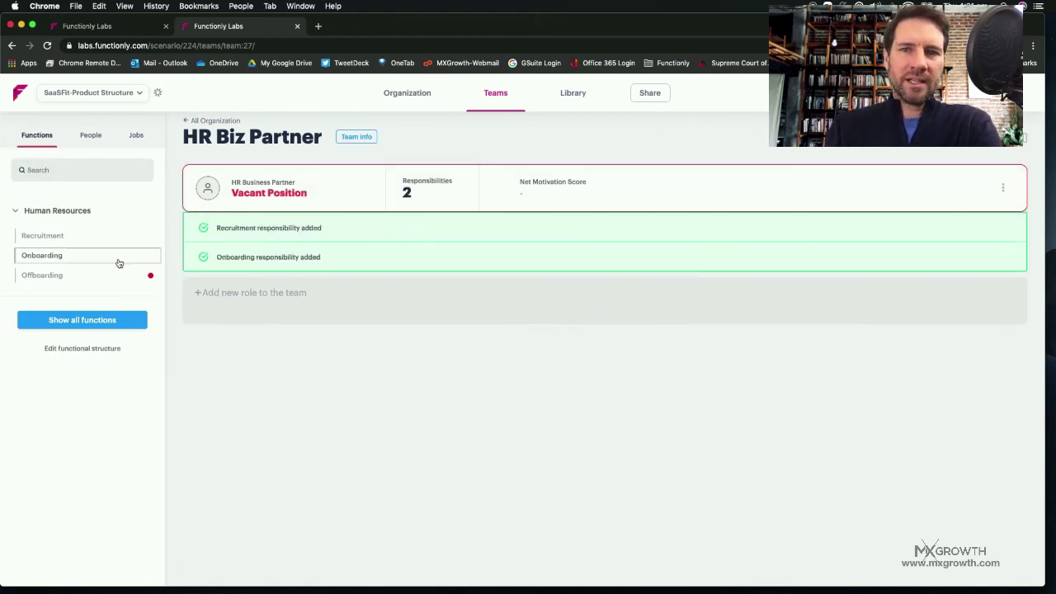
{"action": "left_click_drag", "start_coordinate": [118, 275], "coordinate": [456, 195]}
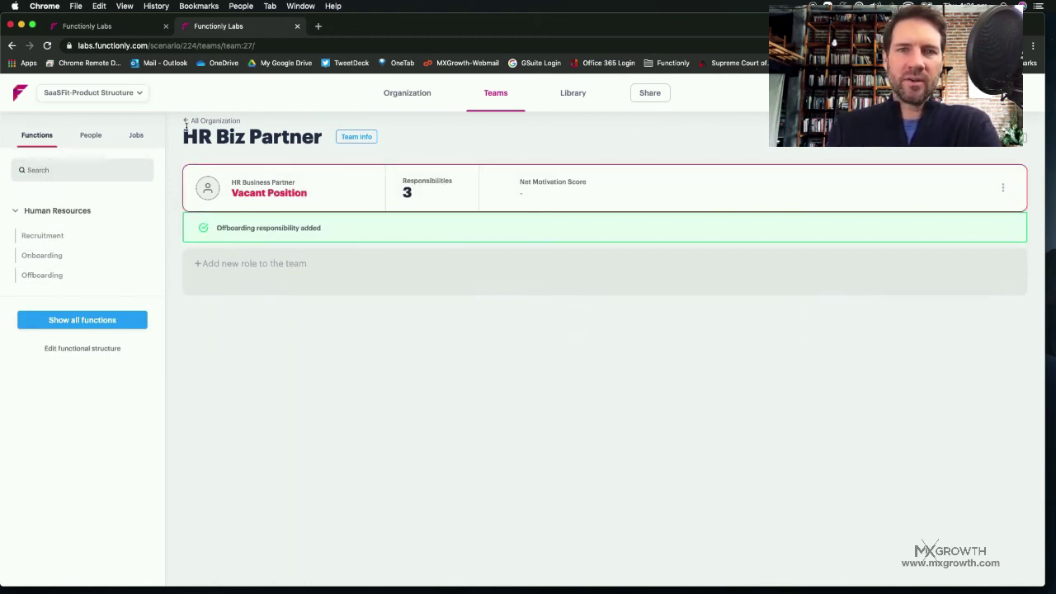
Select all four Recruitment responsibilities for the vacant HR Business Partner, from developing attraction strategies to running the applicant recruitment process.
{"action": "left_click", "coordinate": [479, 182]}
{"action": "left_click", "coordinate": [868, 276]}
{"action": "left_click", "coordinate": [472, 291]}
{"action": "left_click", "coordinate": [473, 313]}
{"action": "left_click", "coordinate": [473, 334]}
{"action": "left_click", "coordinate": [473, 356]}
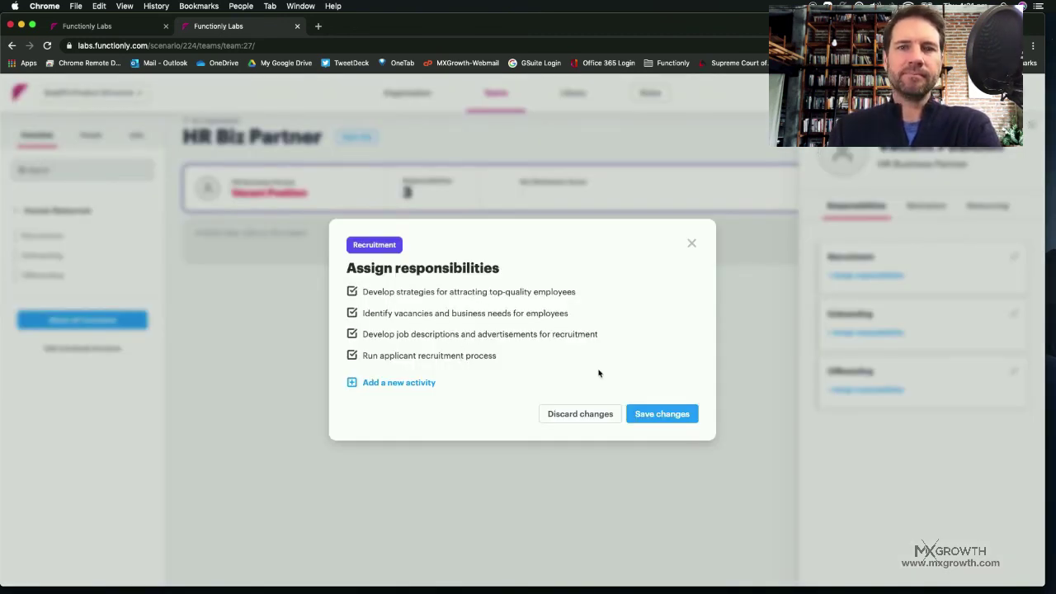